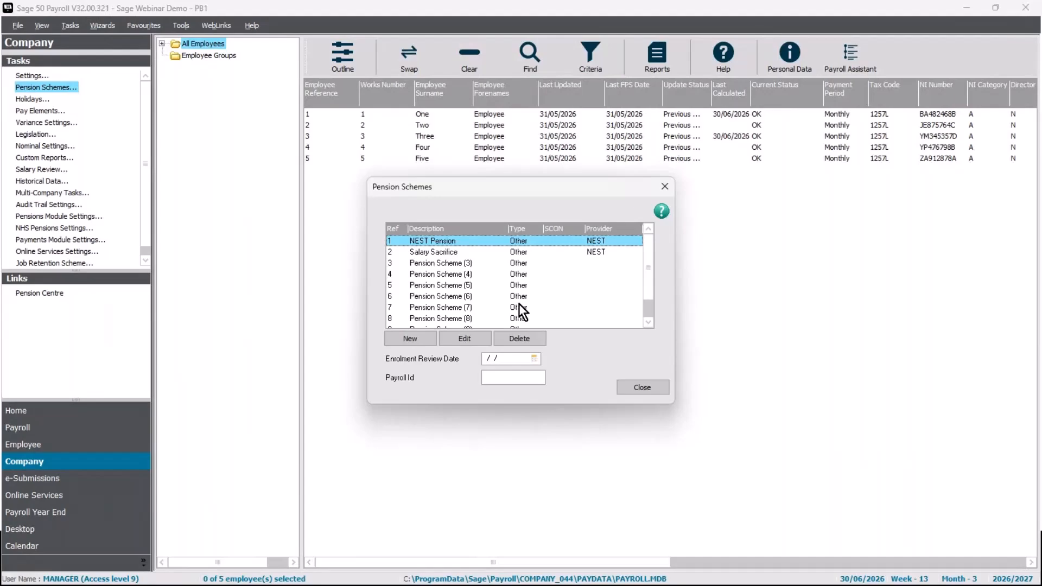
Open the NEST Pension scheme for editing and review its general details, including the available scheme types and the SCON field
left_click(482, 338)
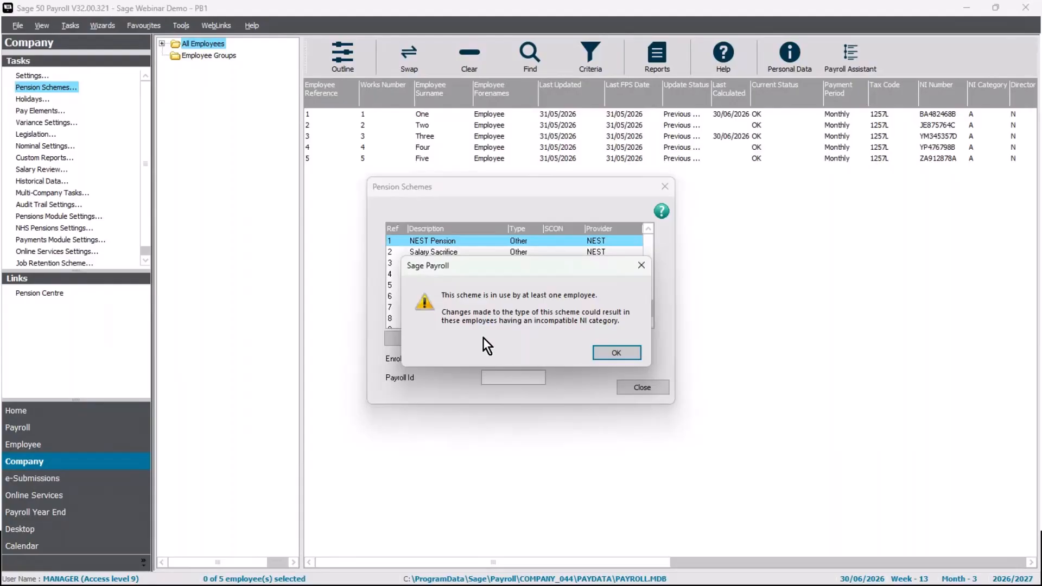
left_click(601, 352)
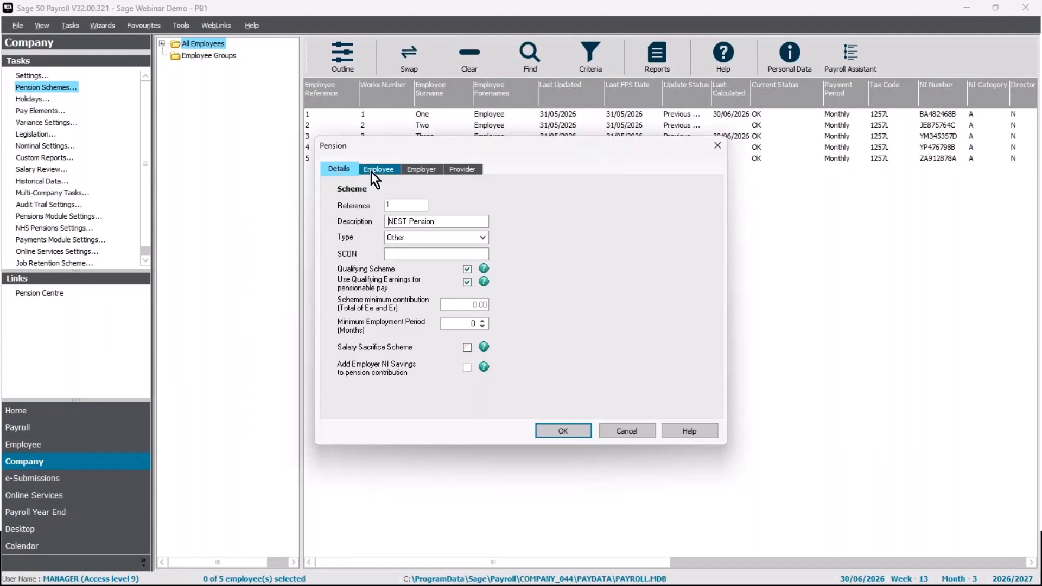
left_click(481, 240)
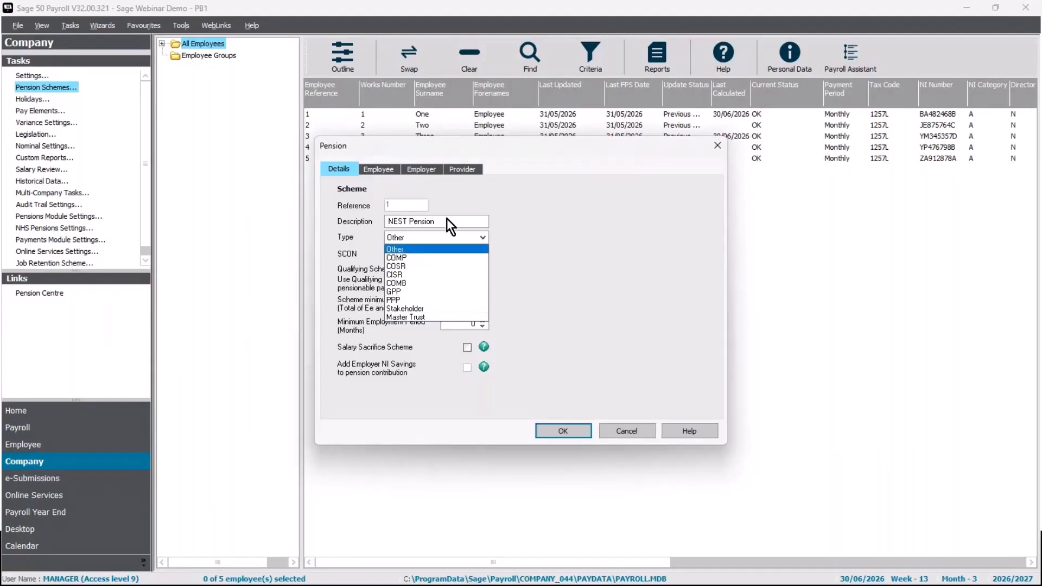
left_click(428, 251)
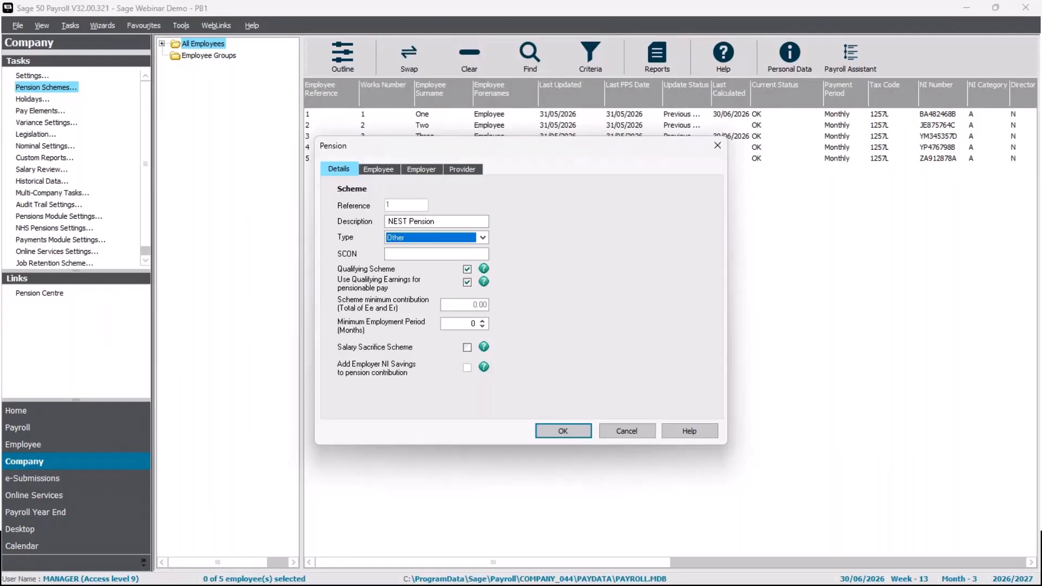
left_click(486, 242)
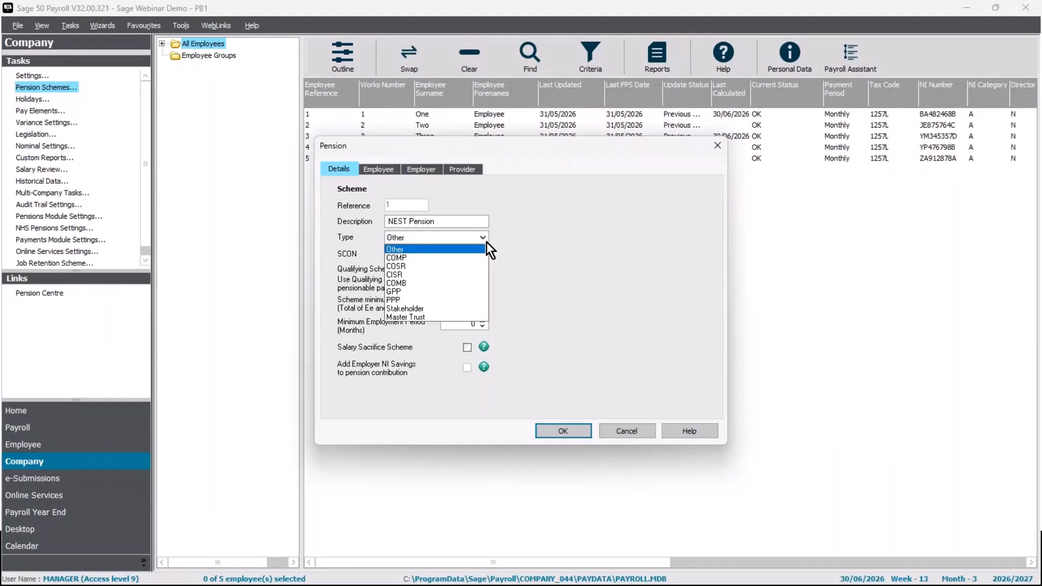
left_click(473, 248)
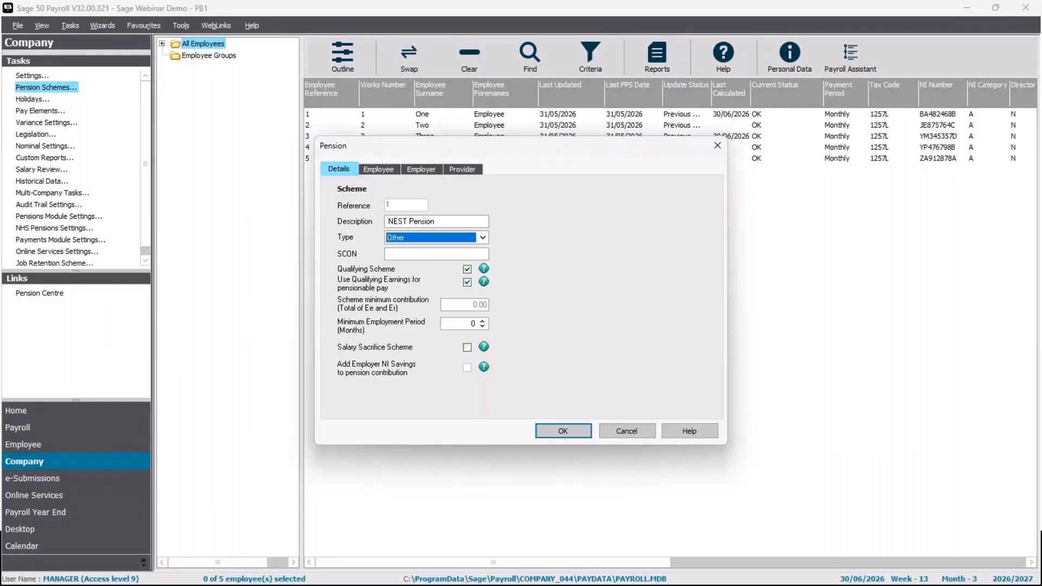
left_click(424, 253)
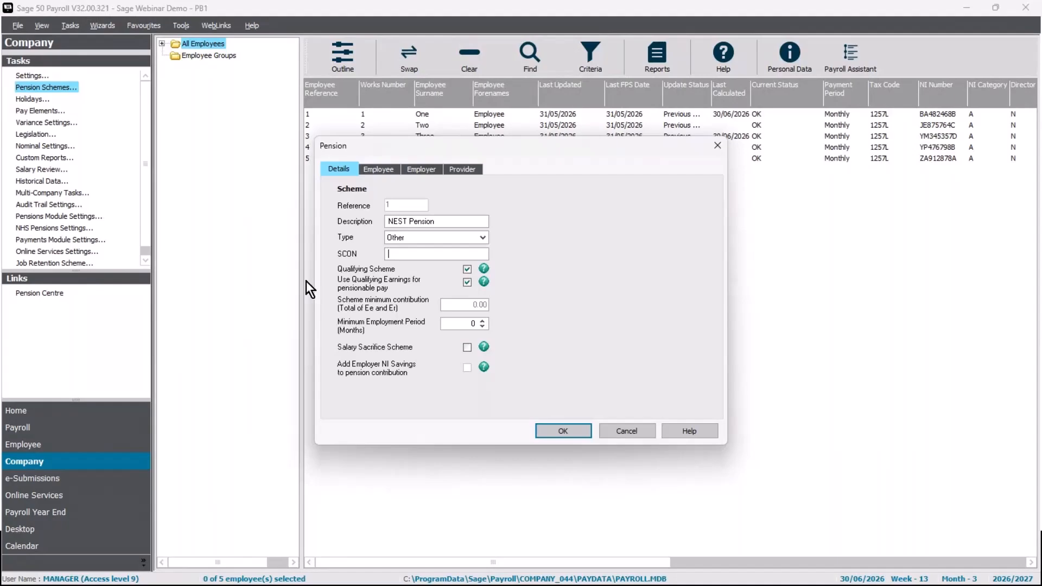
Review the employee and employer contribution settings of the NEST Pension scheme, including the available contribution methods
left_click(379, 170)
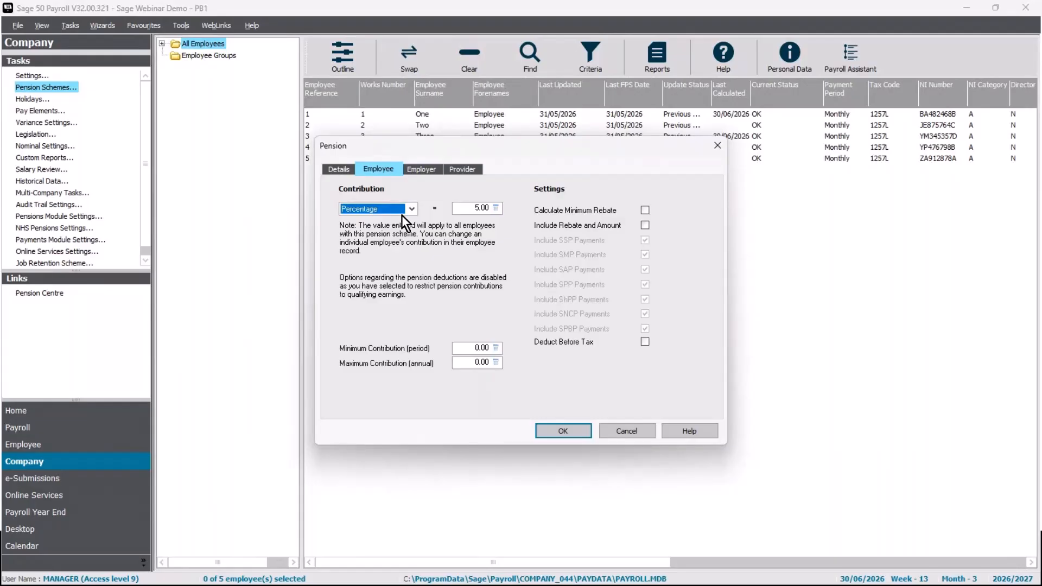
left_click(416, 208)
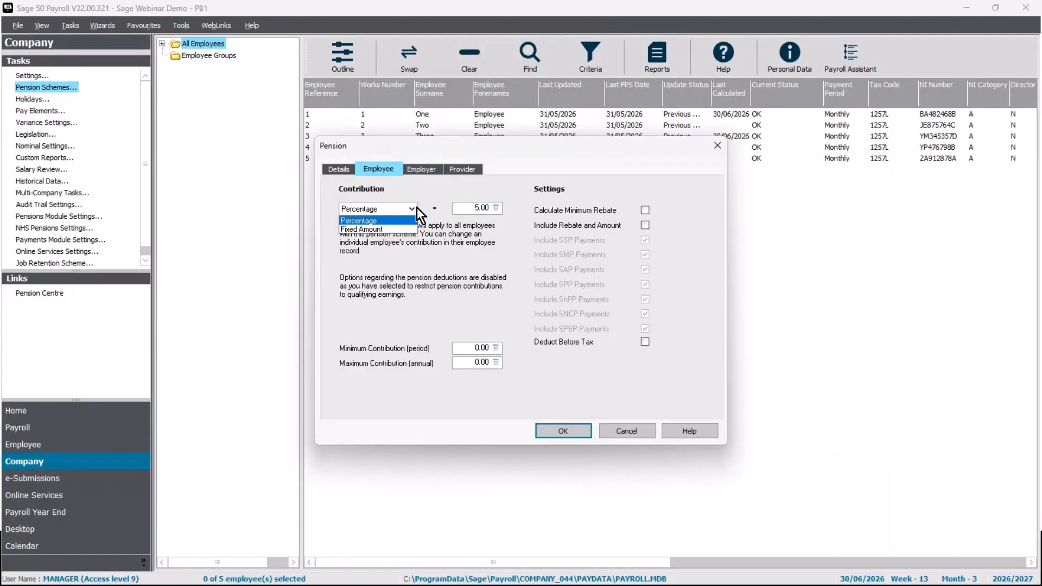
left_click(417, 207)
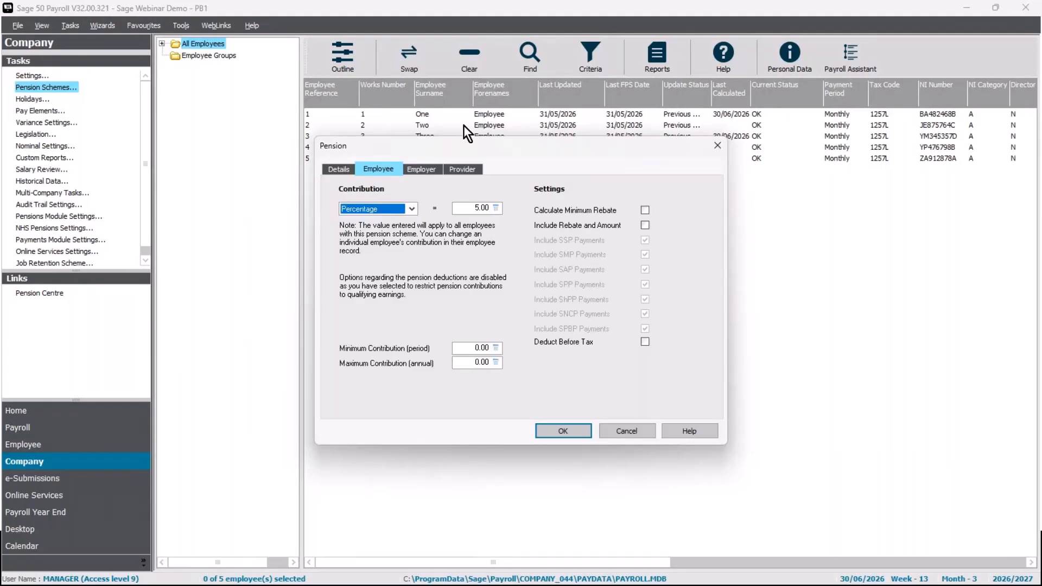
left_click(427, 173)
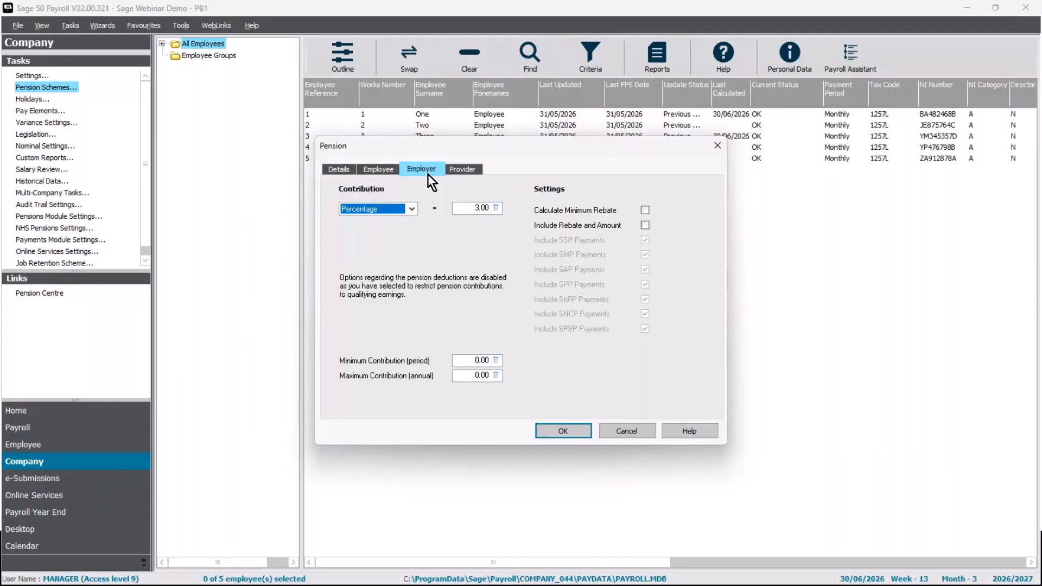
left_click(412, 205)
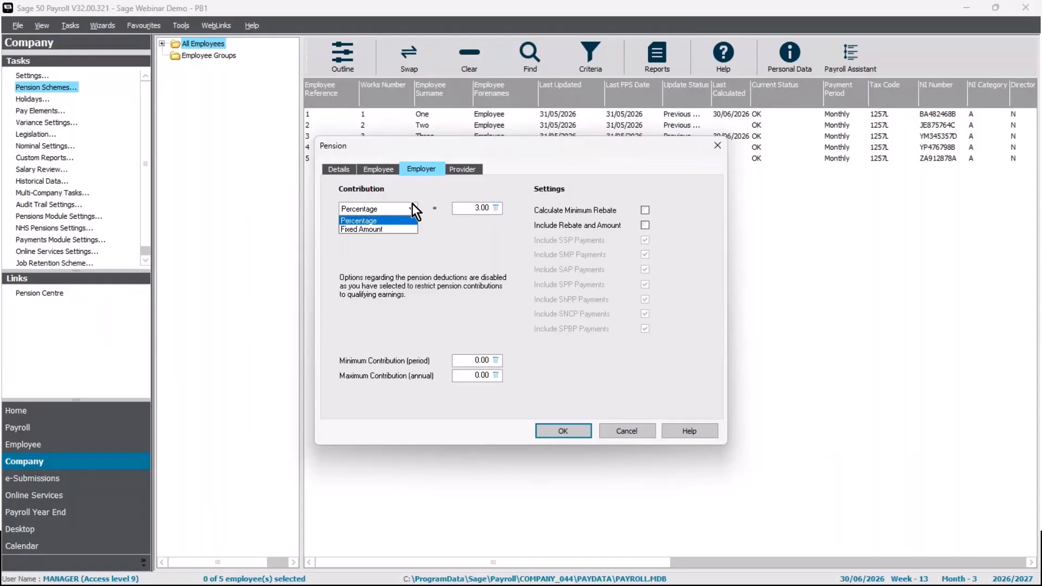
left_click(532, 284)
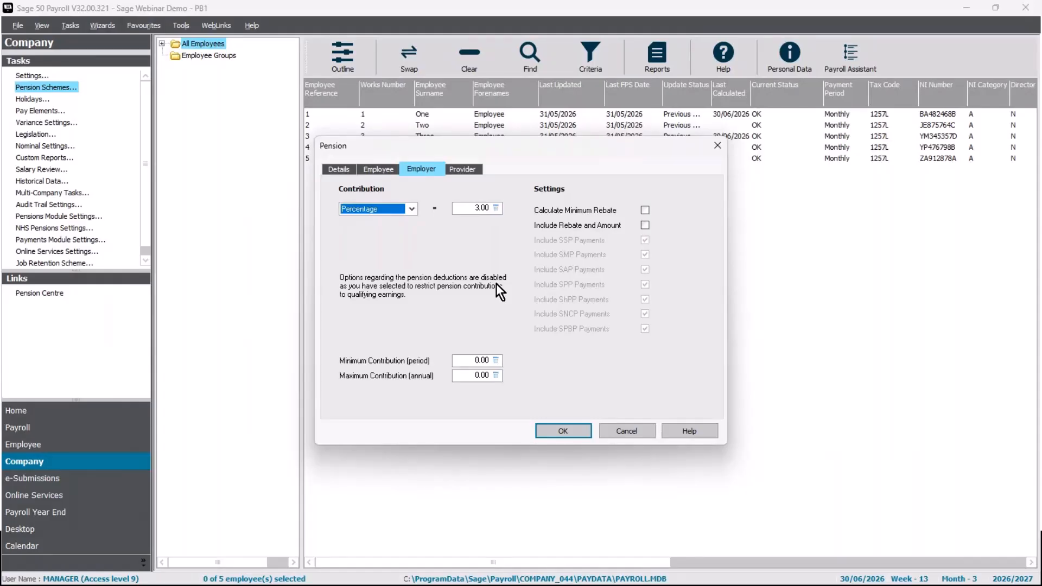
Examine the NEST Pension scheme's provider details and highlight the provider's reference
left_click(464, 170)
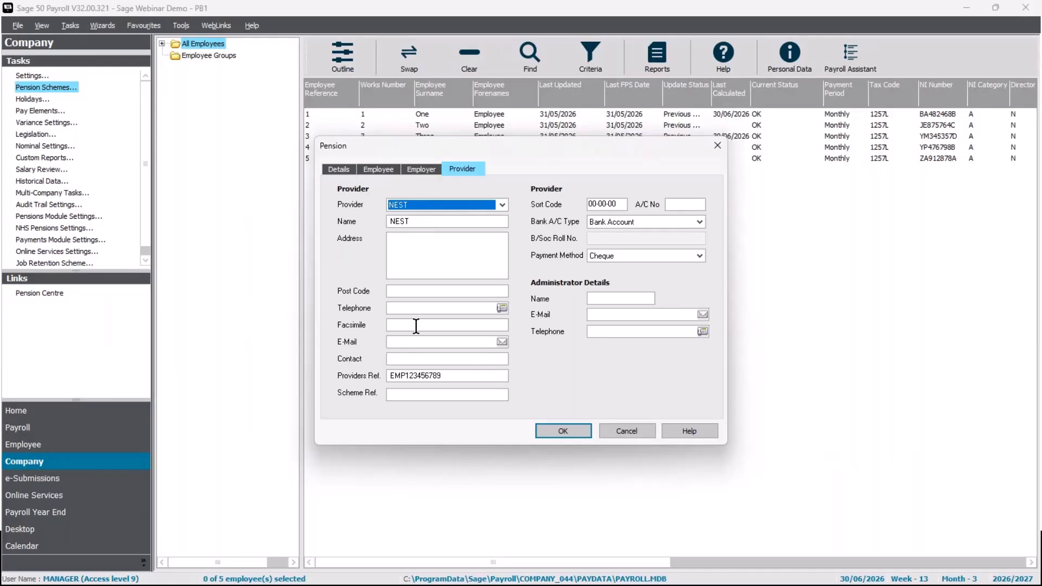
left_click(437, 377)
left_click_drag(446, 377, 333, 367)
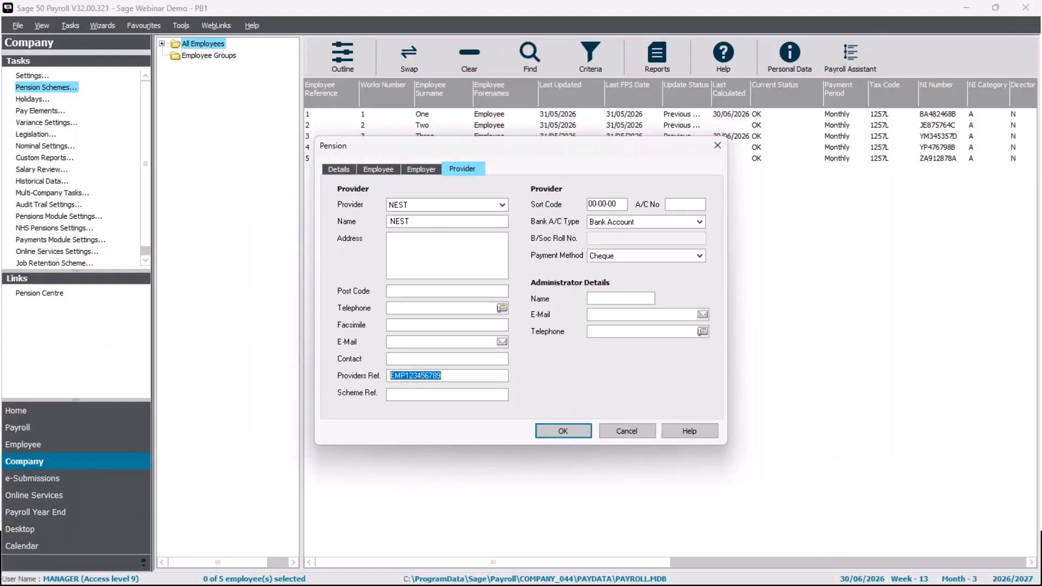
Recheck the NEST Pension scheme's general details and employee contribution settings, and exit the scheme without saving
left_click(349, 169)
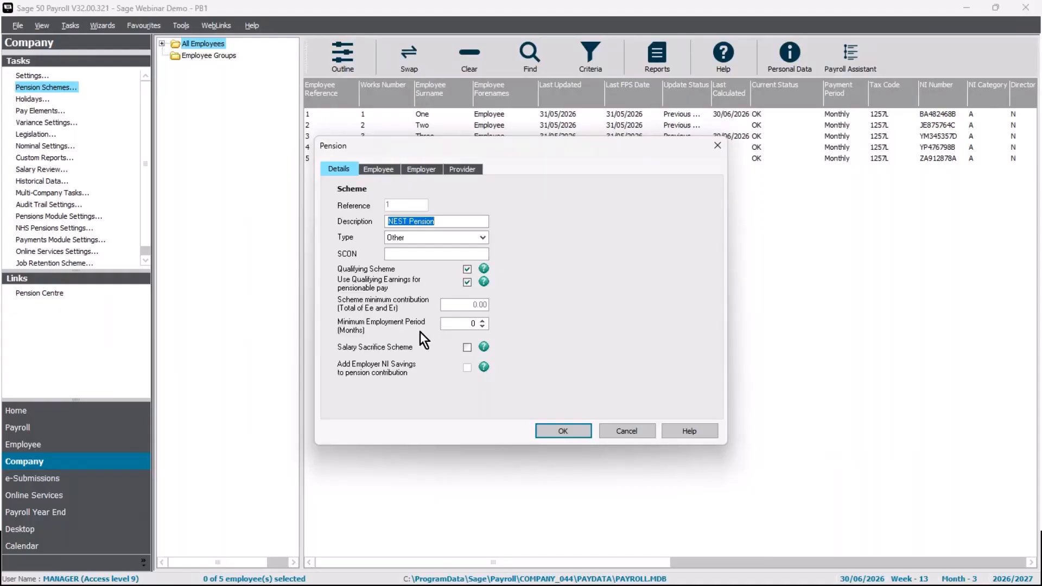
left_click(379, 169)
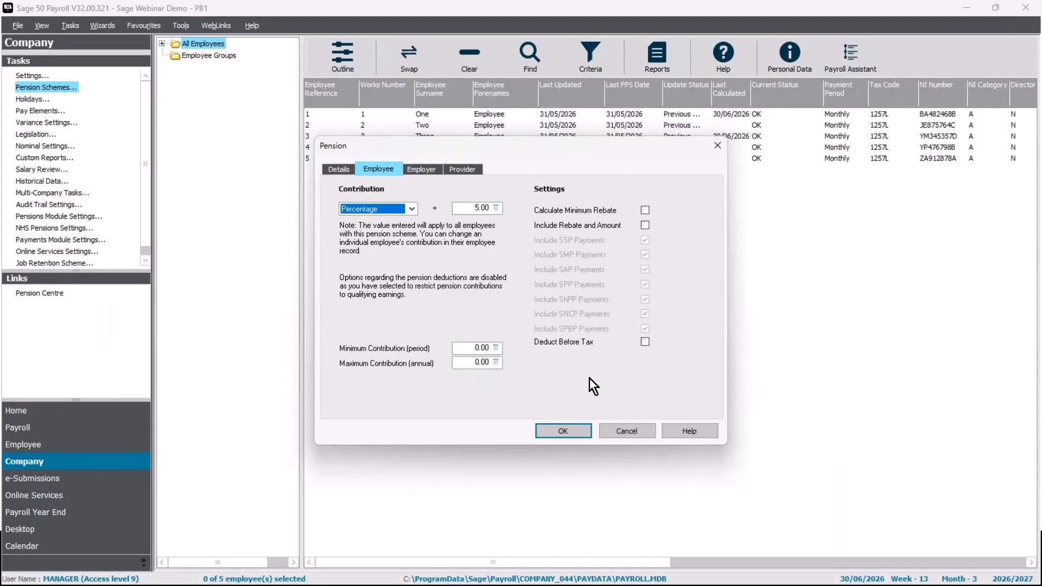
left_click(617, 432)
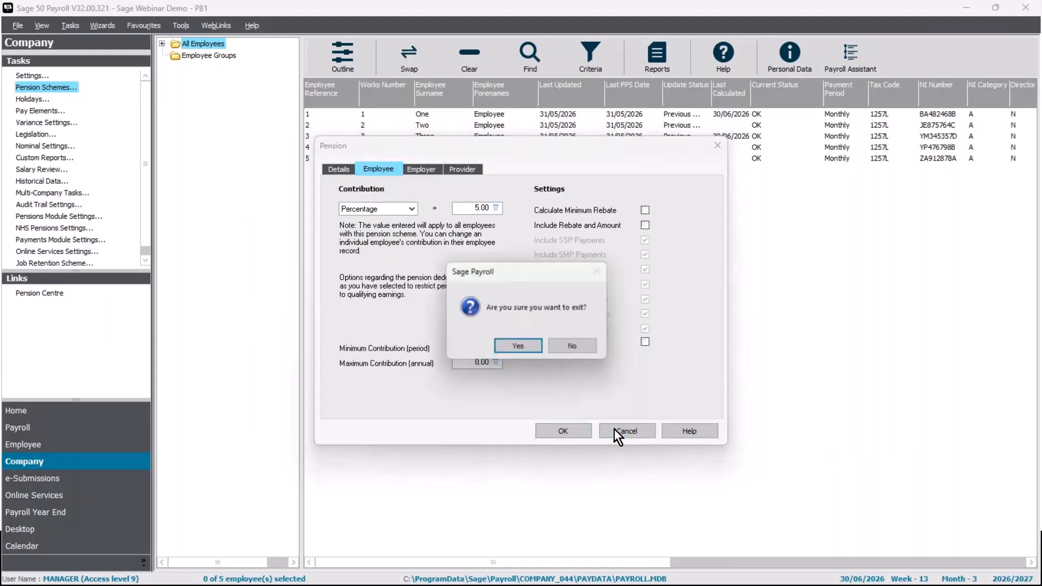
left_click(534, 349)
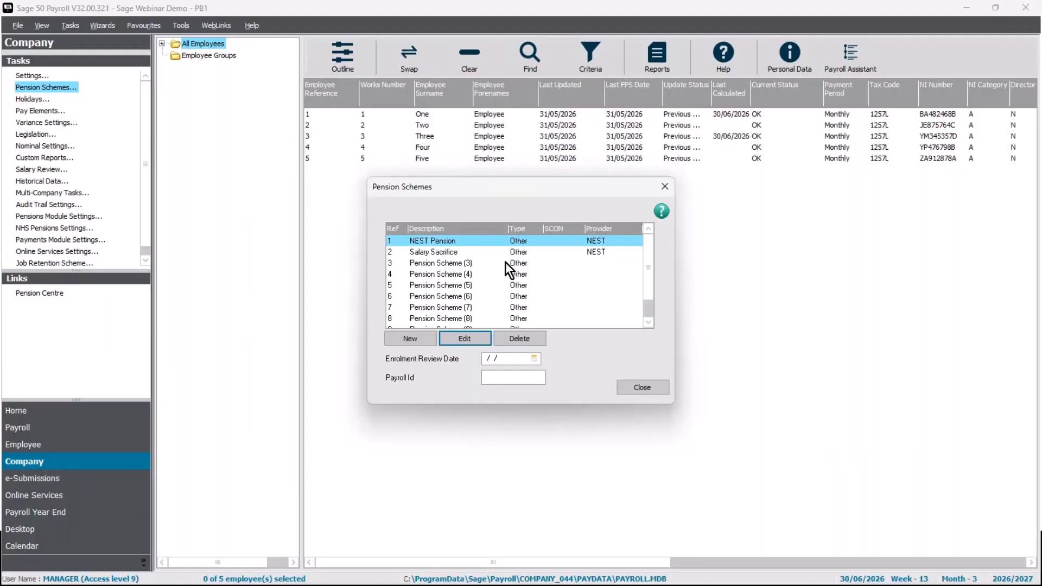
Review the Salary Sacrifice scheme's details and its employee and employer settings, and exit the pension schemes without saving changes
left_click(490, 252)
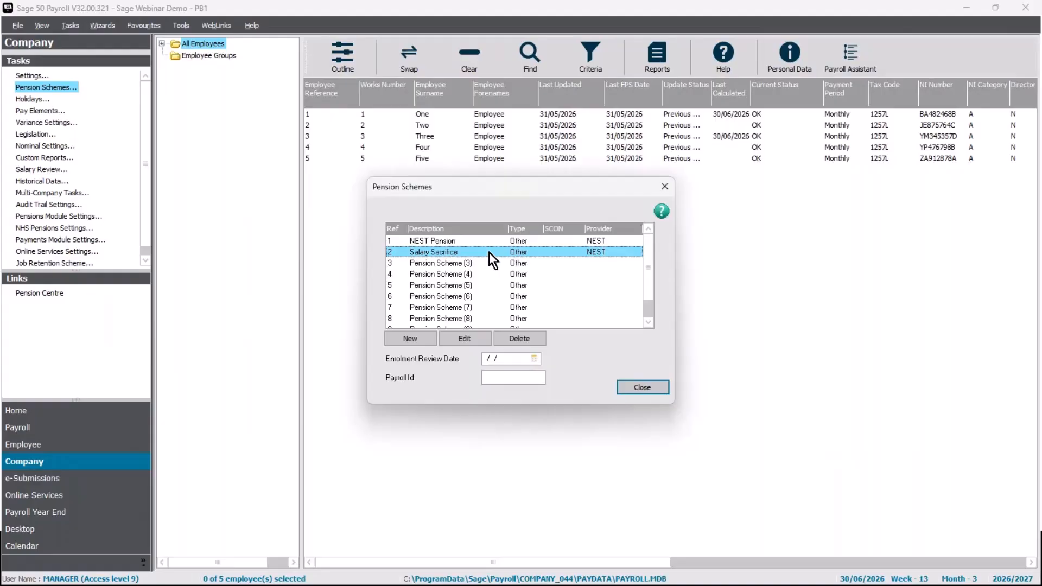
left_click(461, 339)
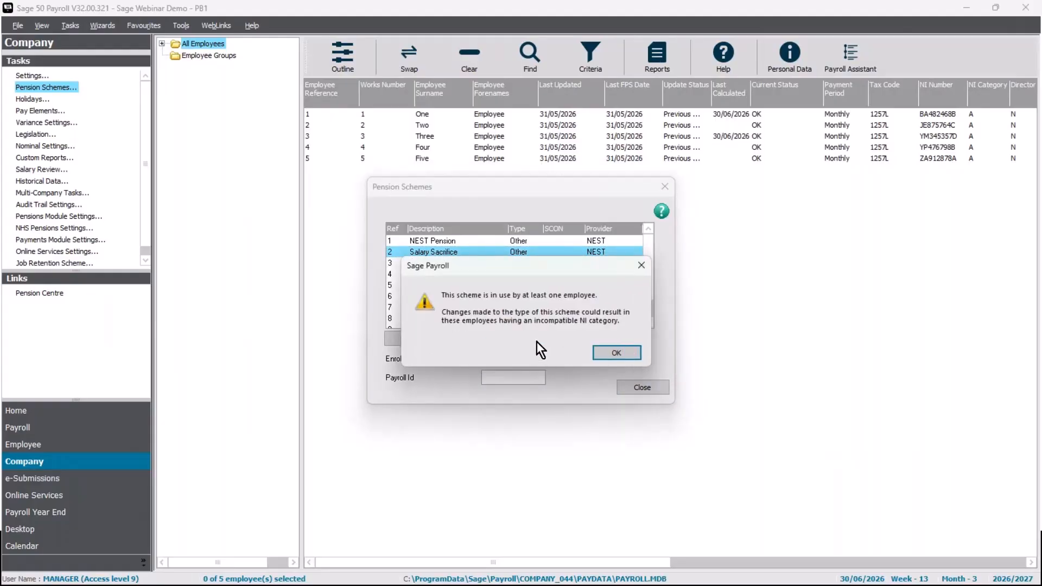
left_click(617, 353)
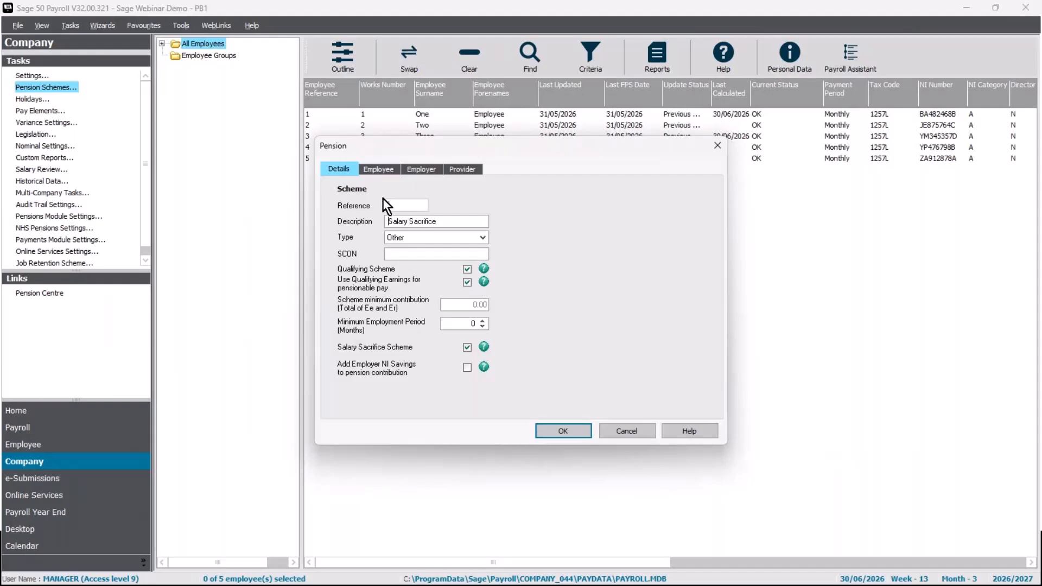
left_click(378, 170)
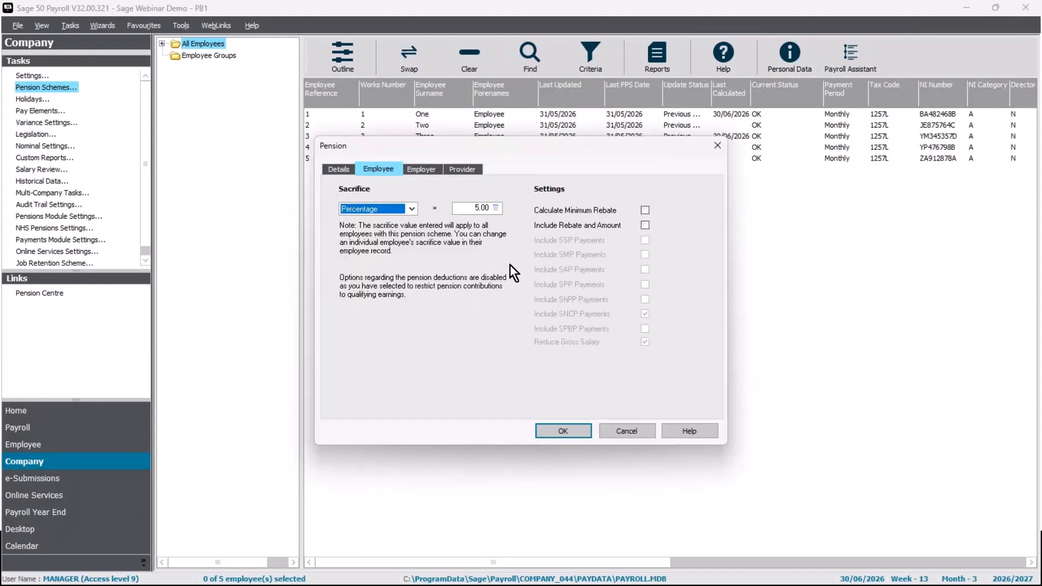
left_click(424, 169)
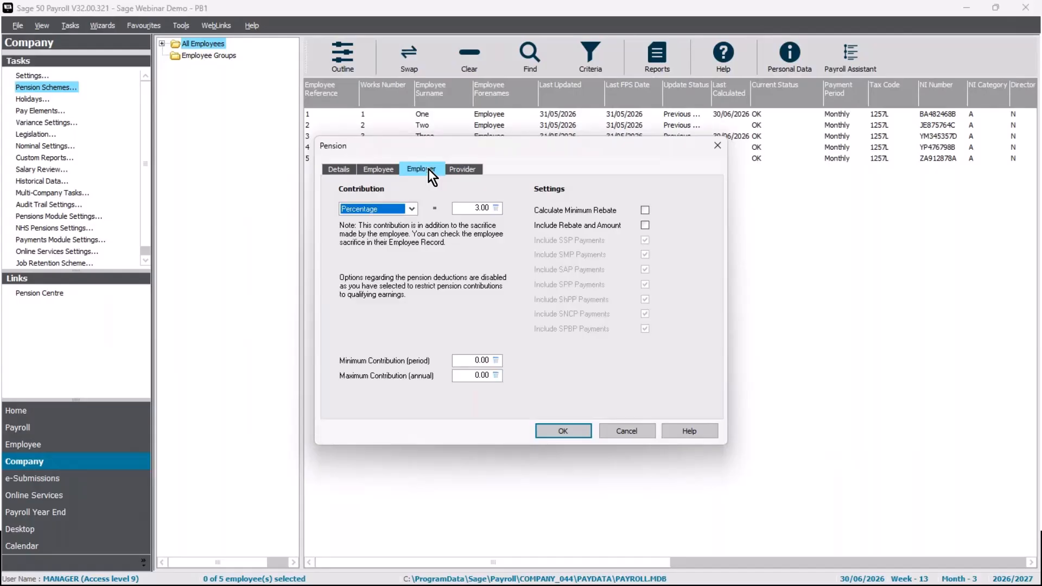
left_click(391, 169)
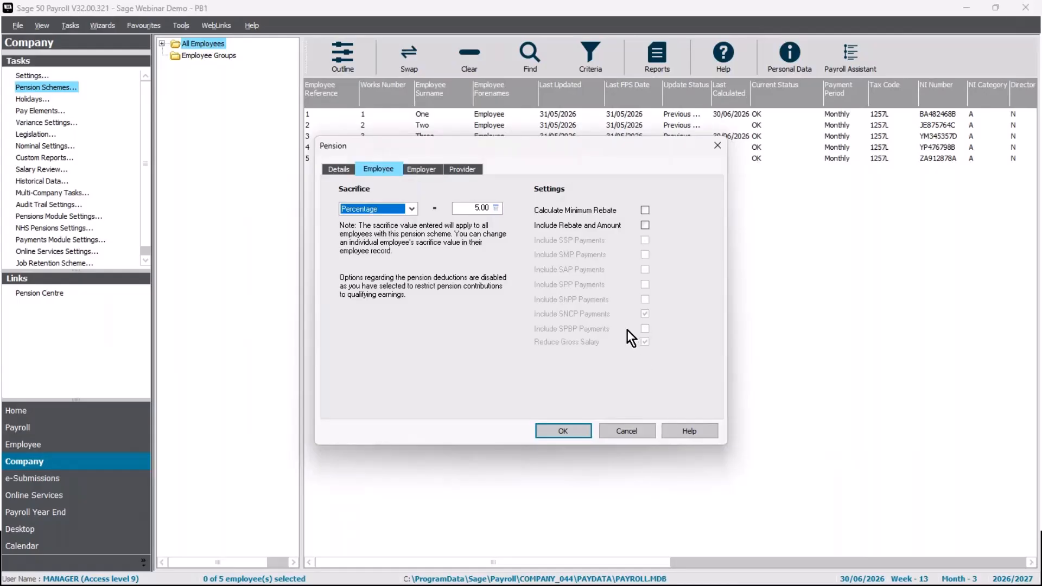
left_click(636, 432)
left_click(529, 345)
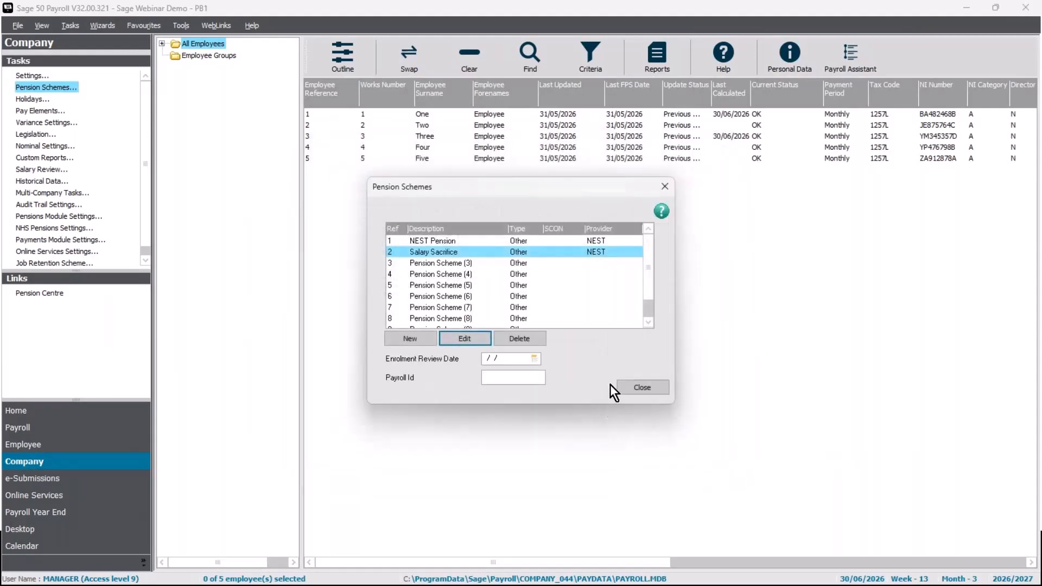
left_click(652, 389)
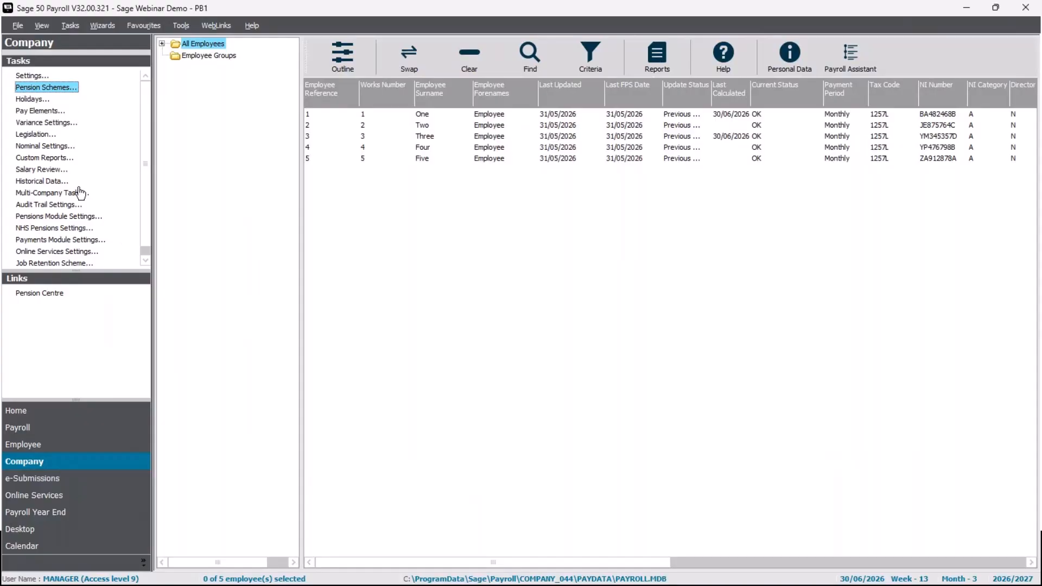
Open the company pay elements and check what the Basic Pay payment is subject to, including Salary Sacrifice (Pension Only)
double_click(42, 110)
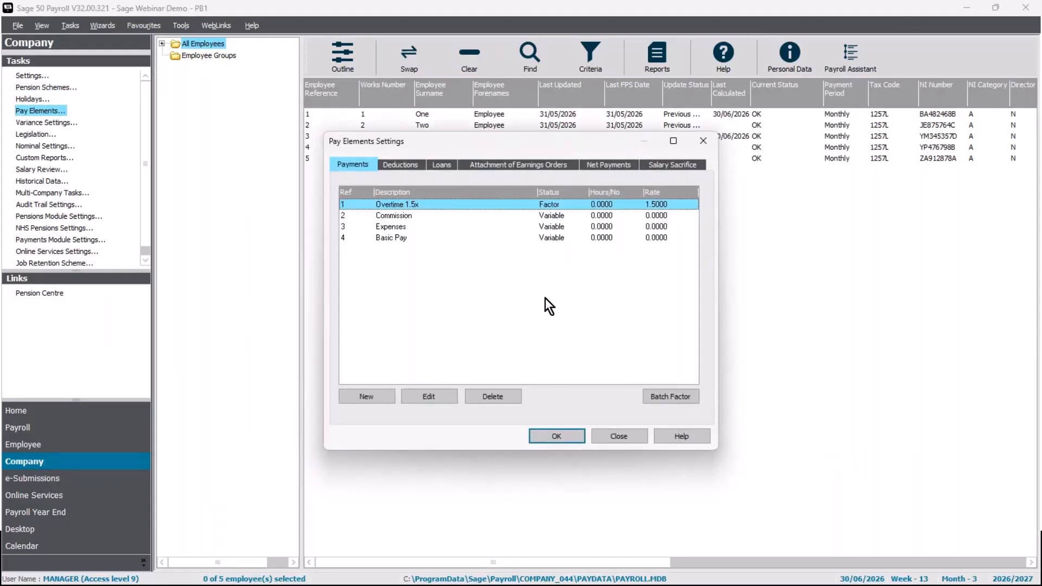
left_click(386, 237)
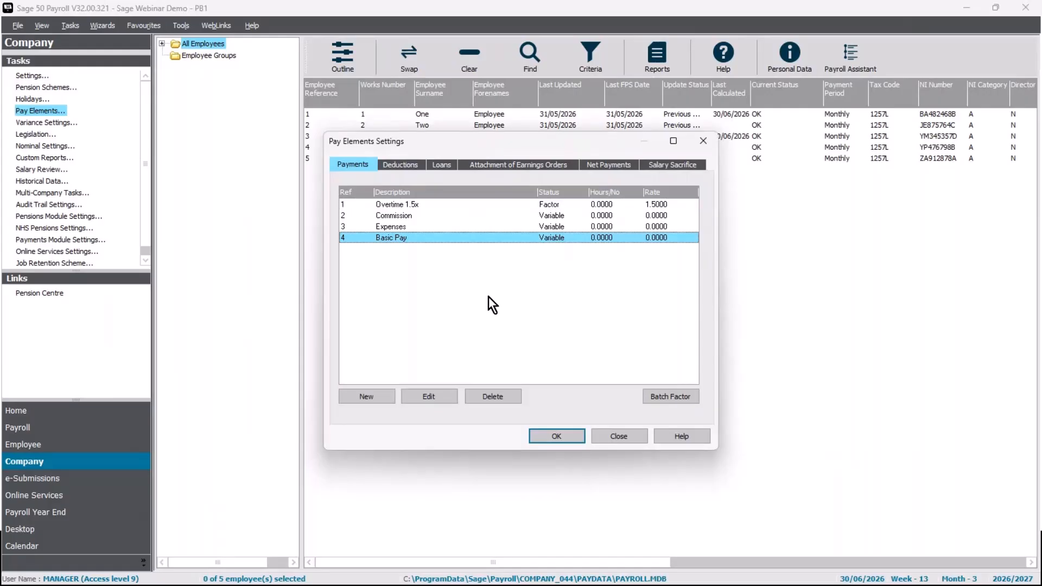
left_click(429, 397)
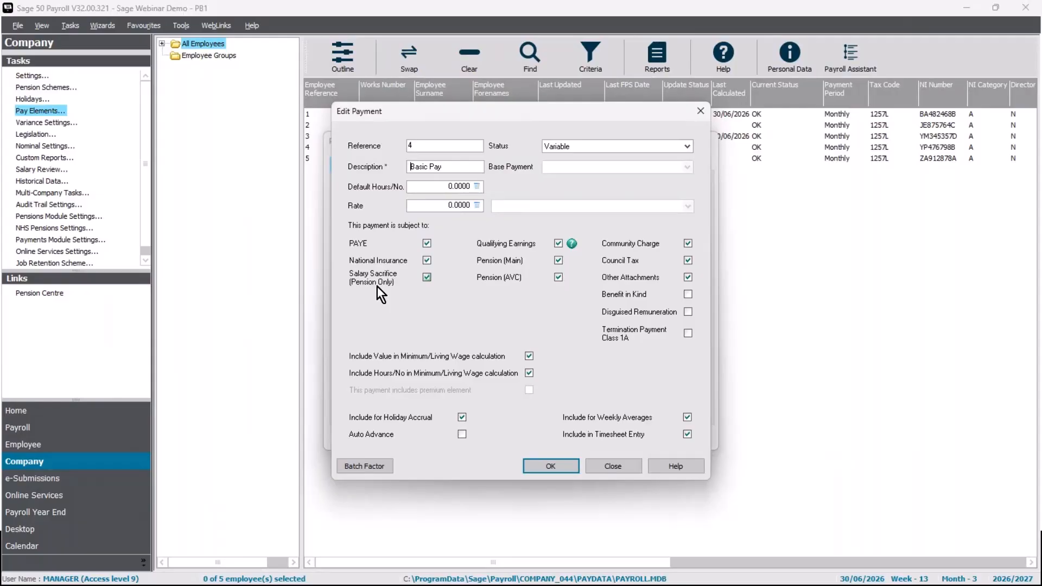
left_click(571, 465)
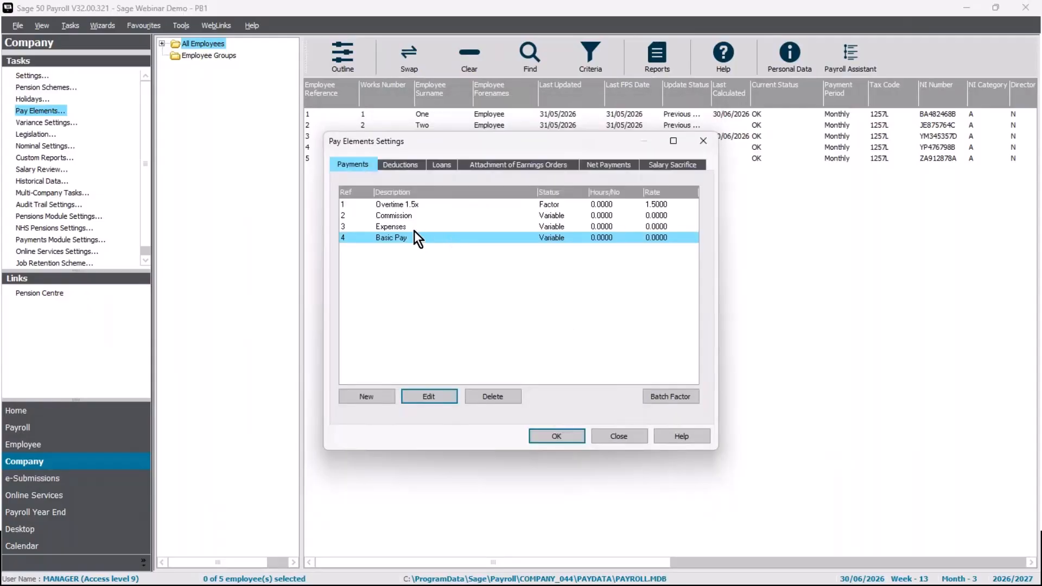
Check the Expenses payment's tax, pension and salary sacrifice settings, and exit it without saving
left_click(408, 226)
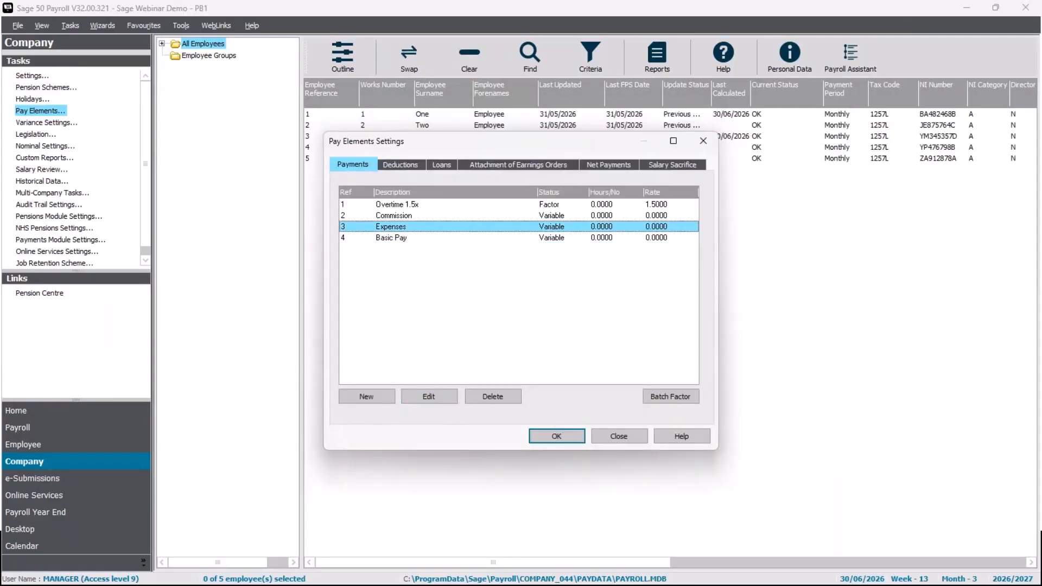
left_click(440, 396)
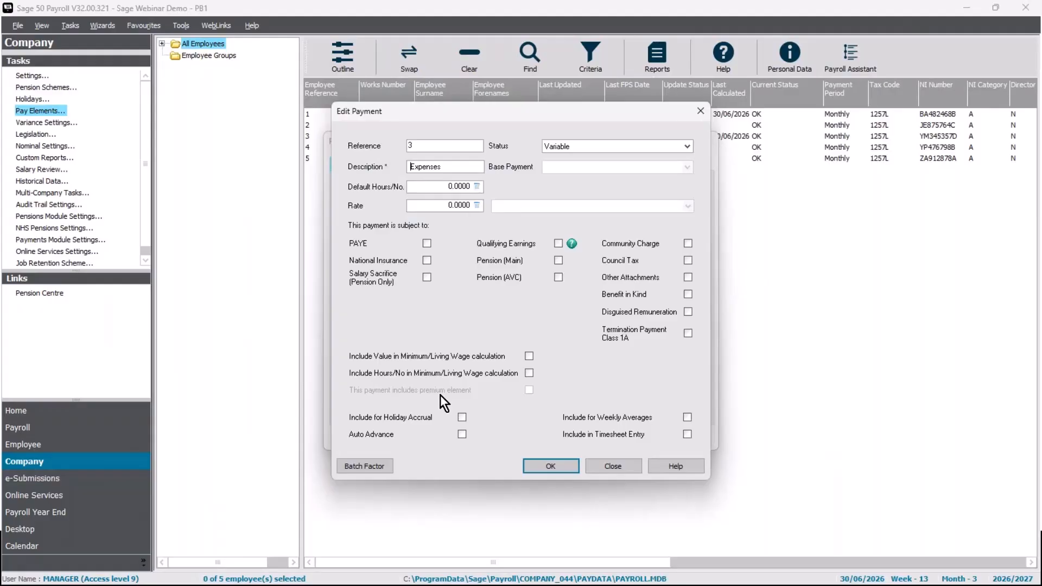
left_click(622, 467)
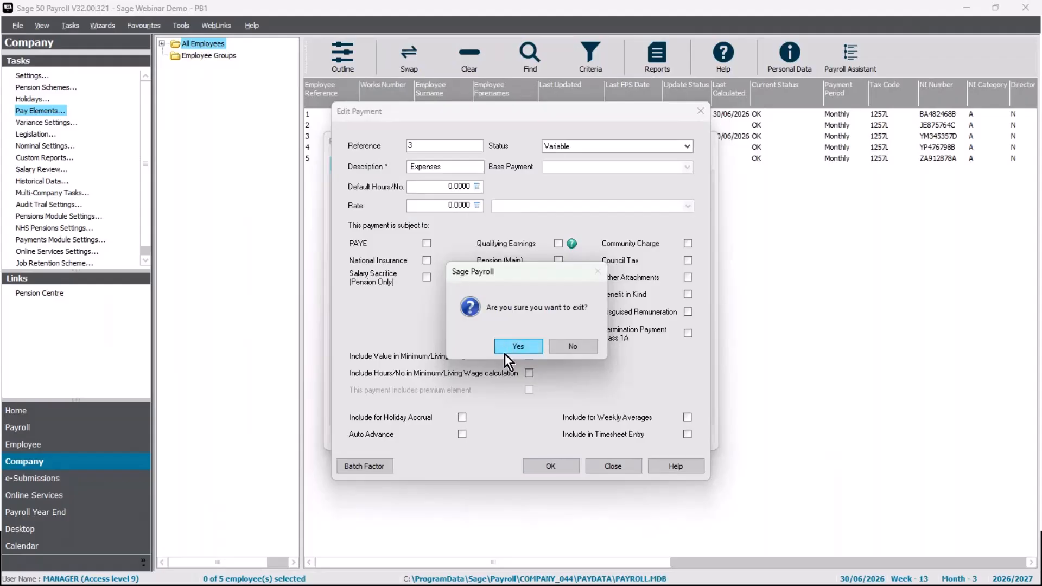
left_click(504, 349)
Check which deductions and pension options the Commission payment is subject to, and exit it without saving
left_click(379, 215)
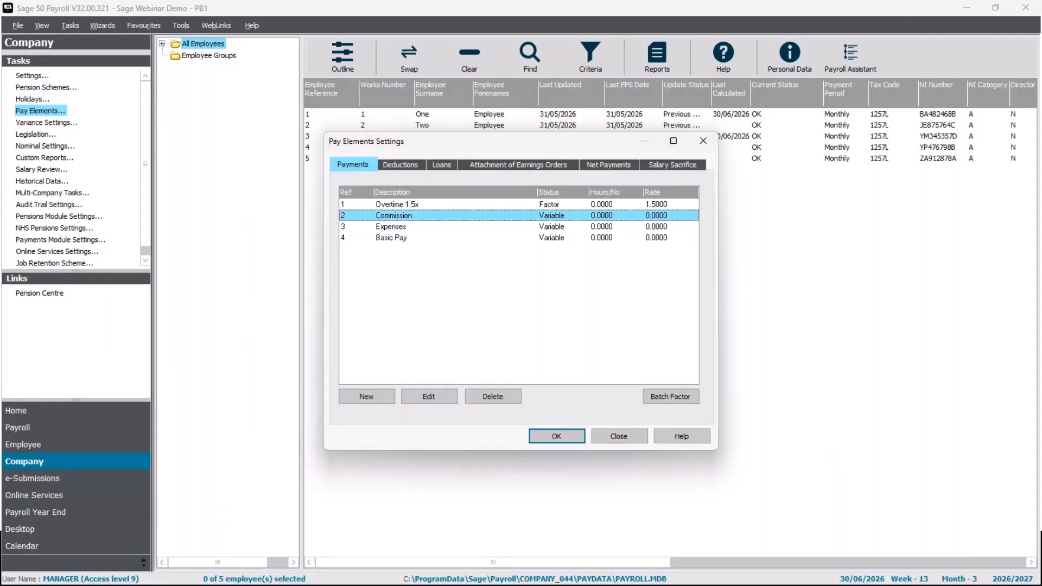
left_click(444, 395)
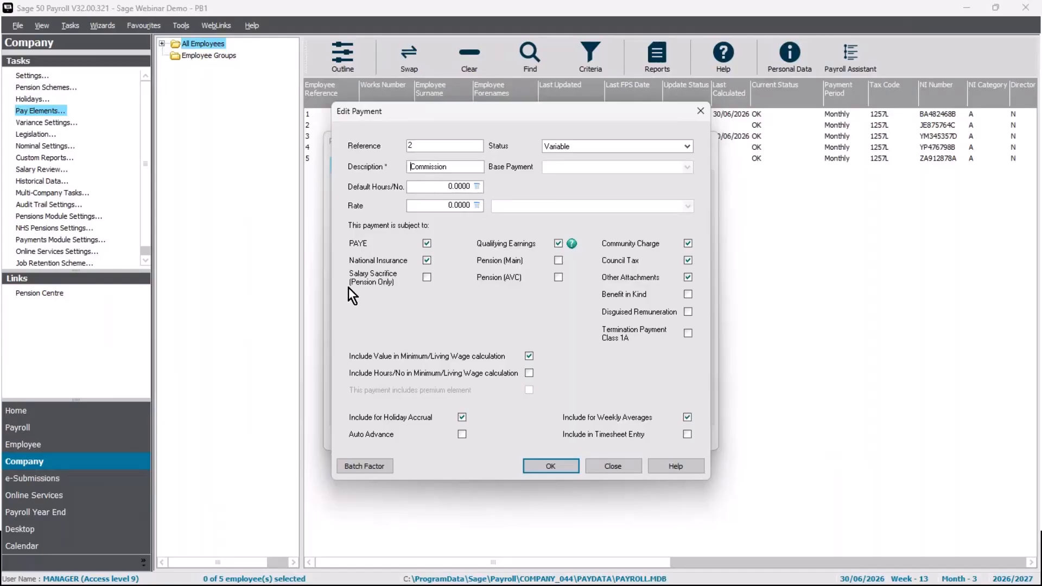
left_click(600, 471)
left_click(517, 347)
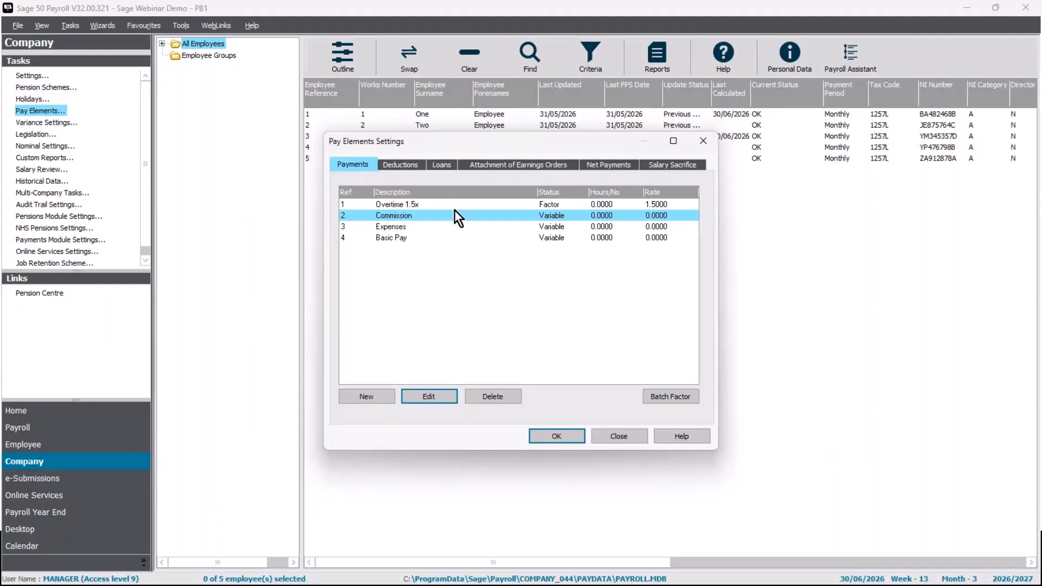
Check the Overtime 1.5x payment's tax, pension and minimum wage settings, and exit the pay elements without saving
left_click(437, 204)
left_click(445, 397)
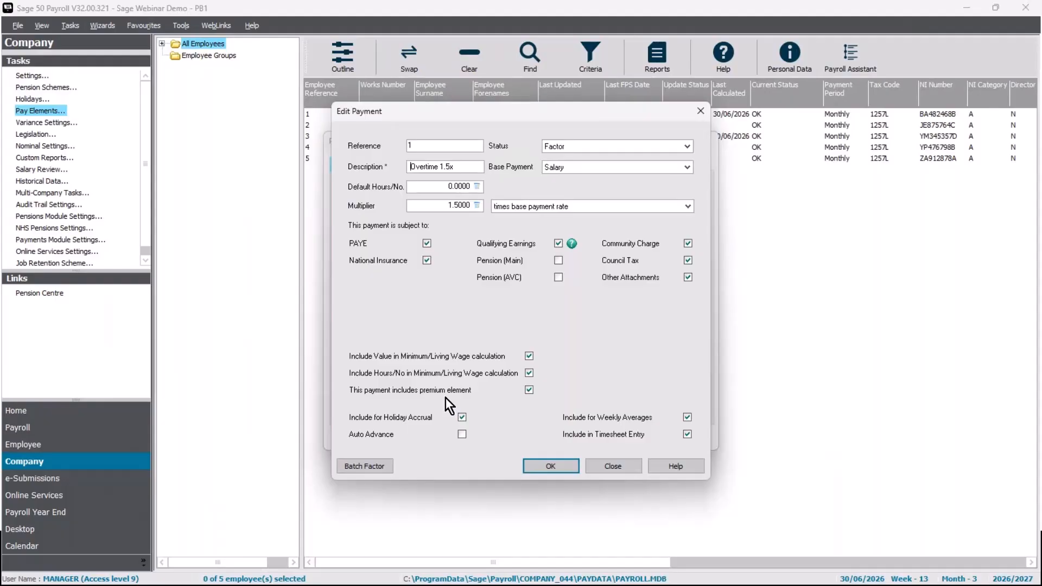
left_click(606, 466)
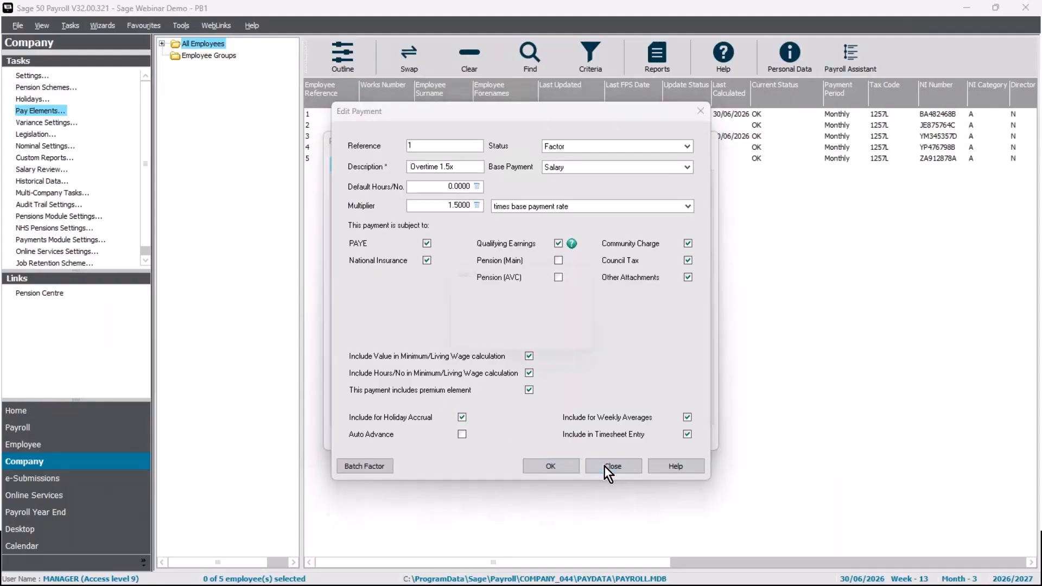
left_click(509, 344)
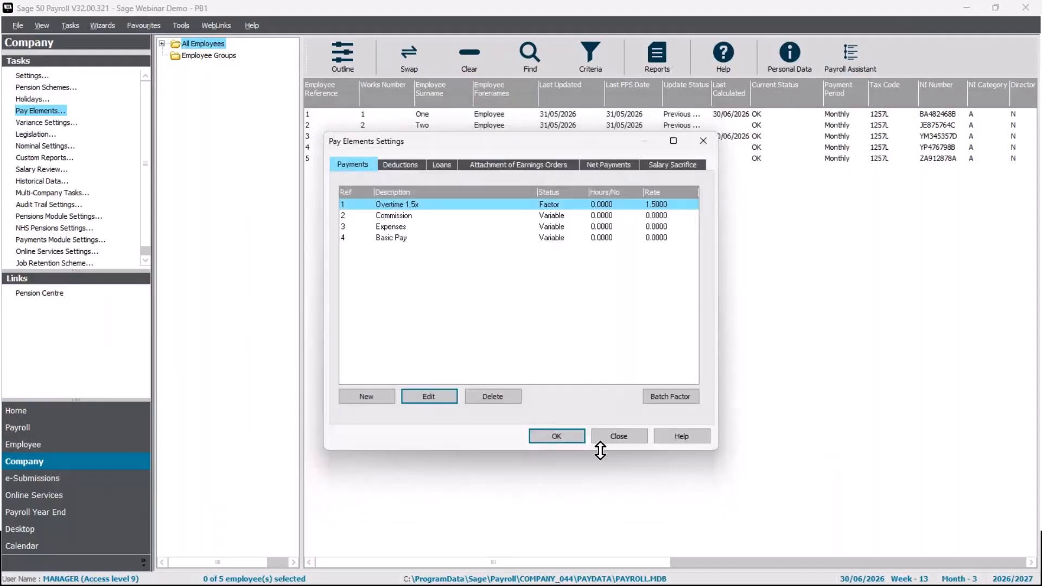
left_click(620, 437)
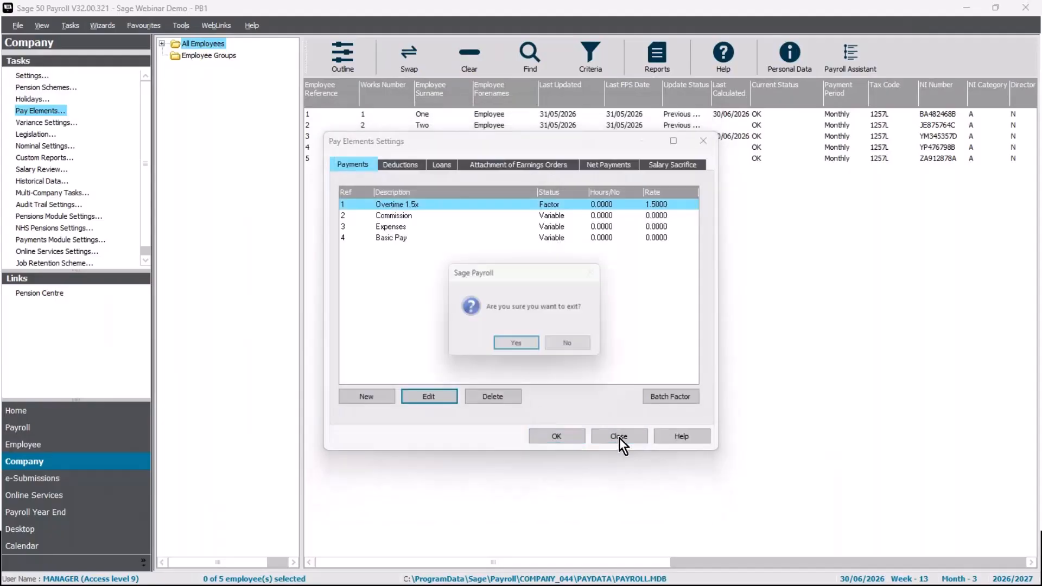
left_click(512, 347)
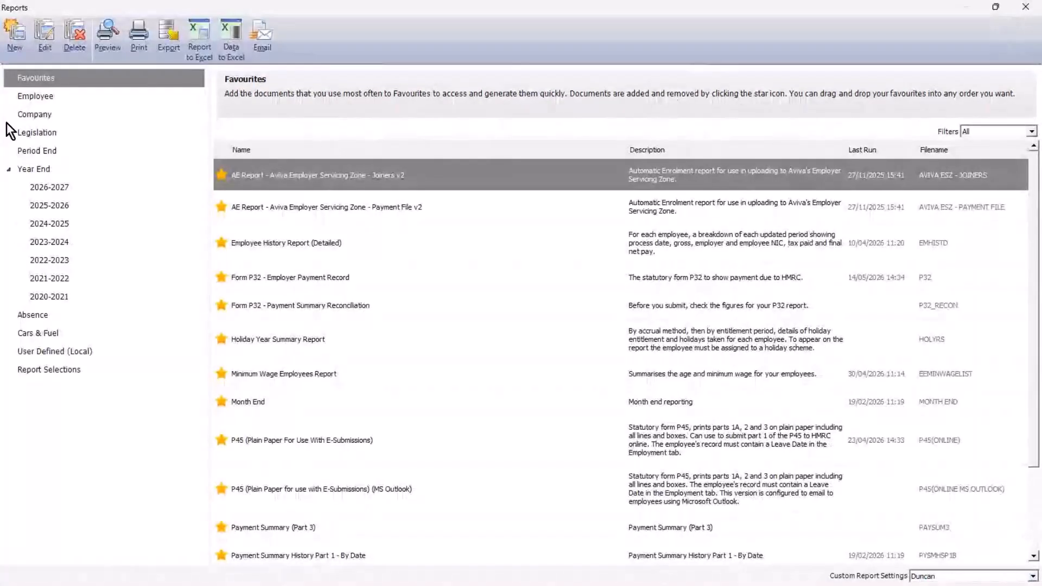
Preview the company's Payment Types report at full size to examine each payment's settings, and close the reports
left_click(41, 117)
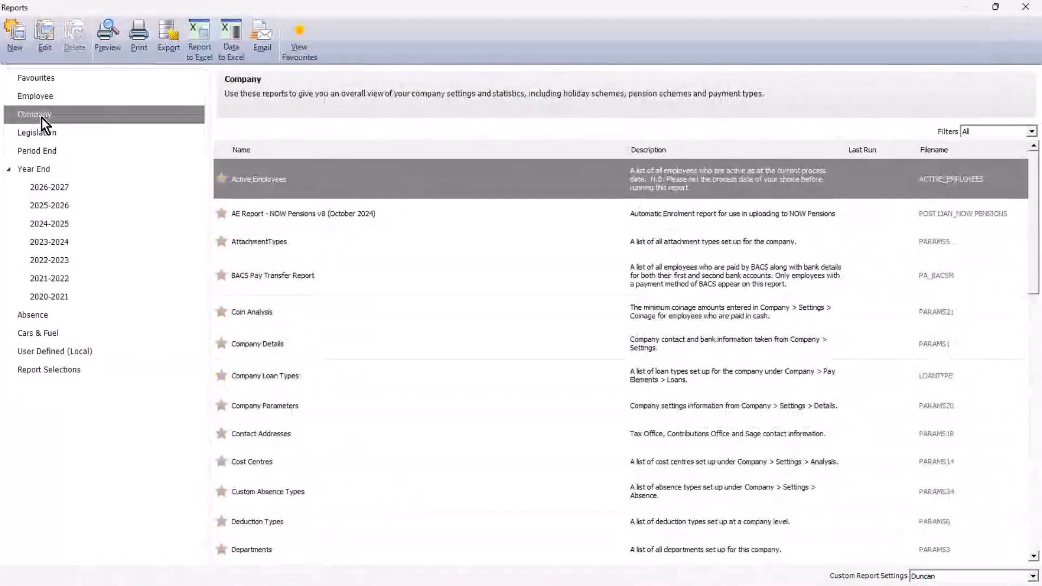
scroll(402, 314, "down", 5)
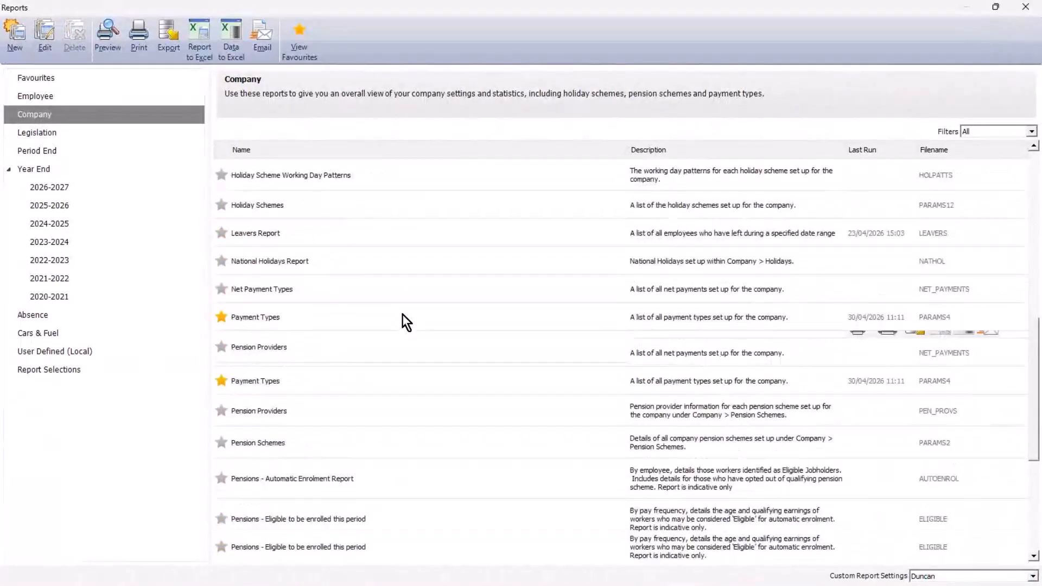
scroll(402, 315, "up", 5)
left_click(285, 409)
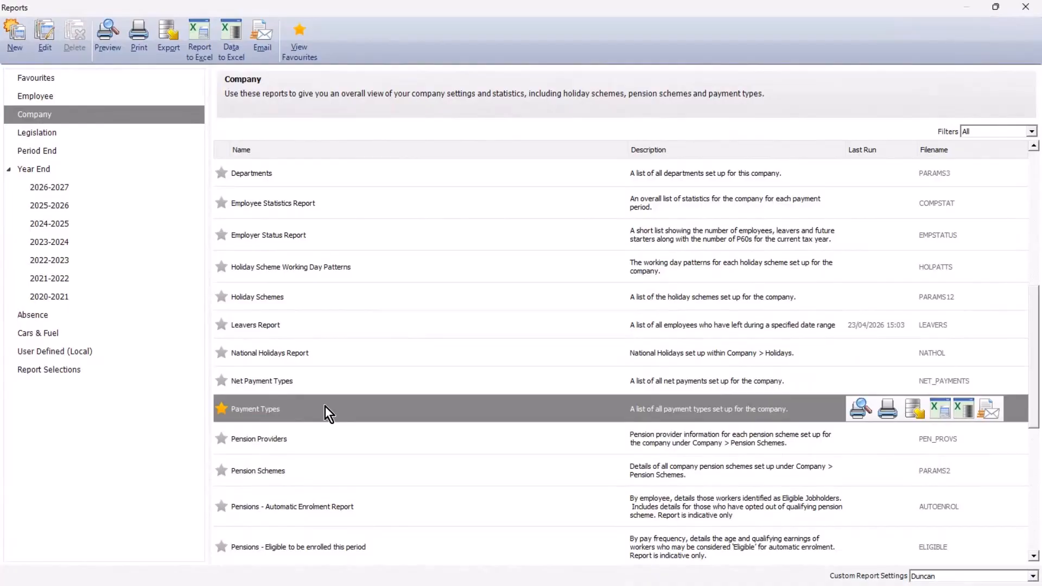
left_click(860, 408)
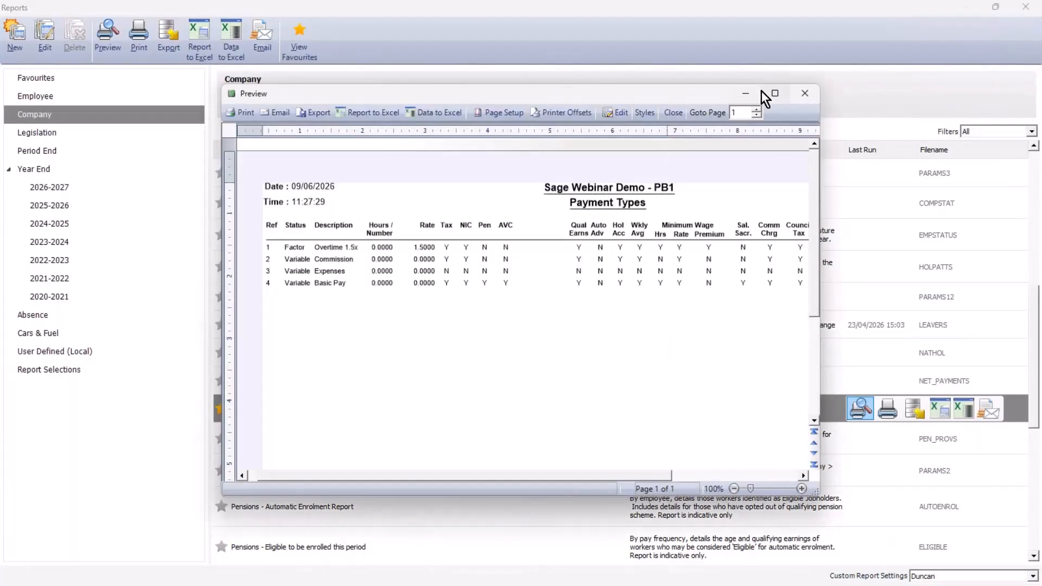
left_click(776, 93)
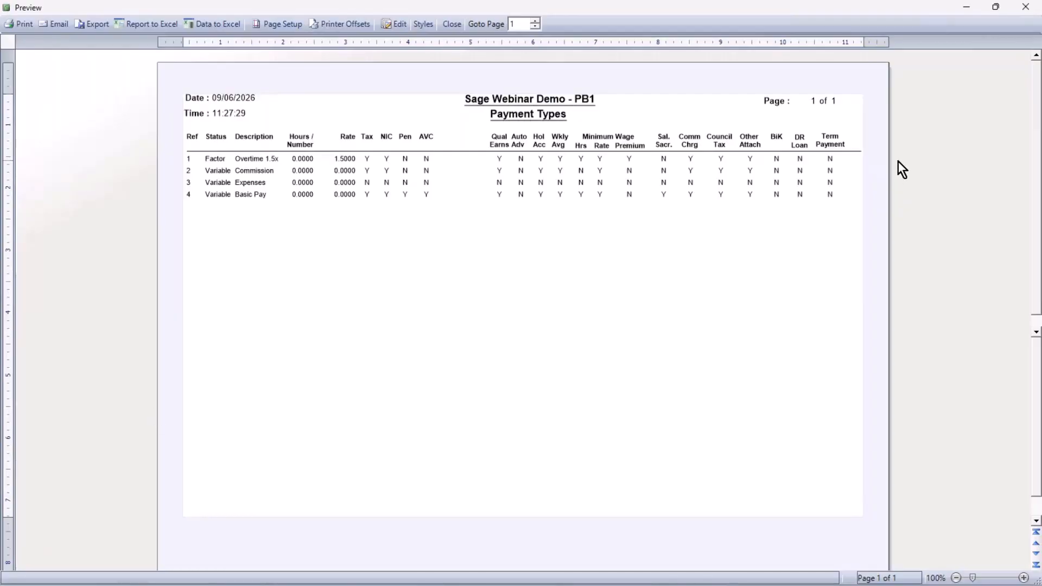
left_click(1016, 9)
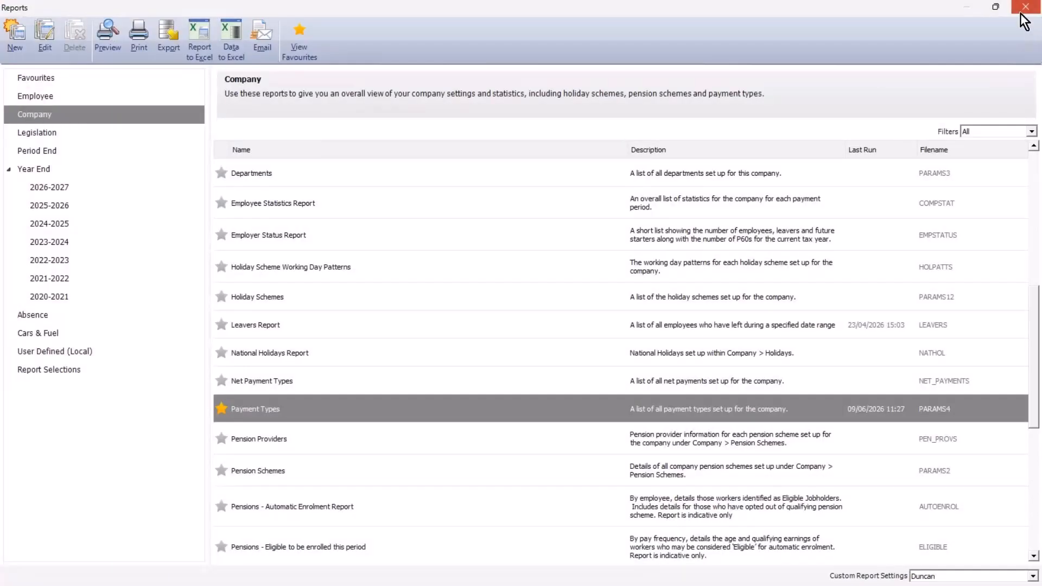
left_click(1020, 12)
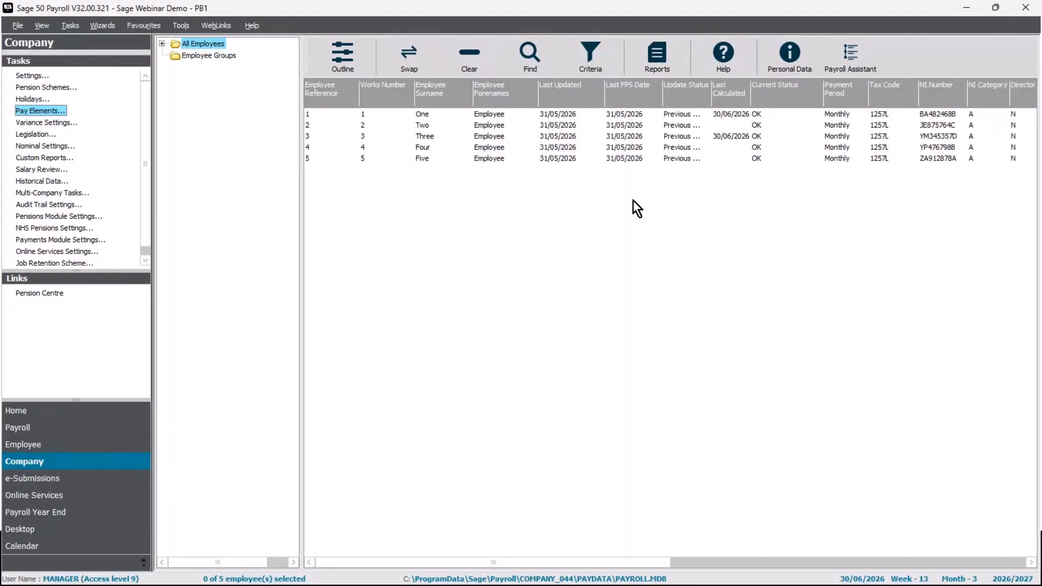
Open the first employee's record and view the pension schemes assigned to them
left_click(483, 116)
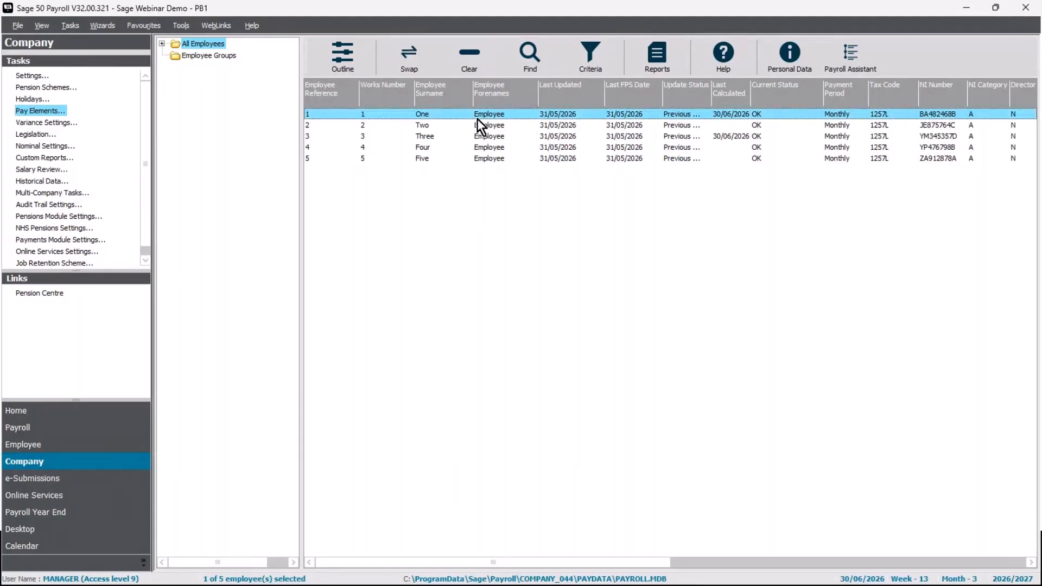
right_click(477, 120)
left_click(525, 163)
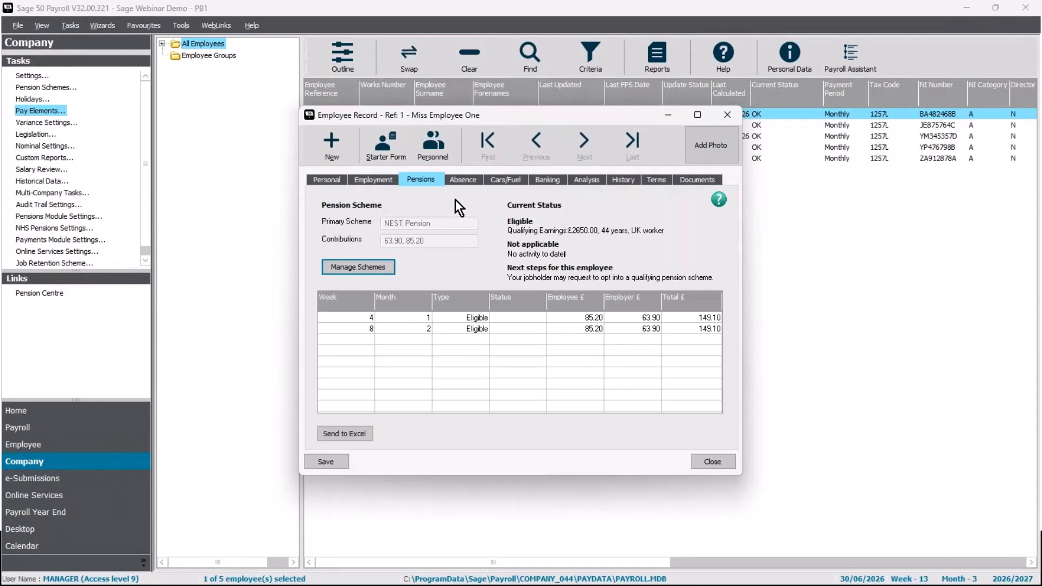
left_click(371, 266)
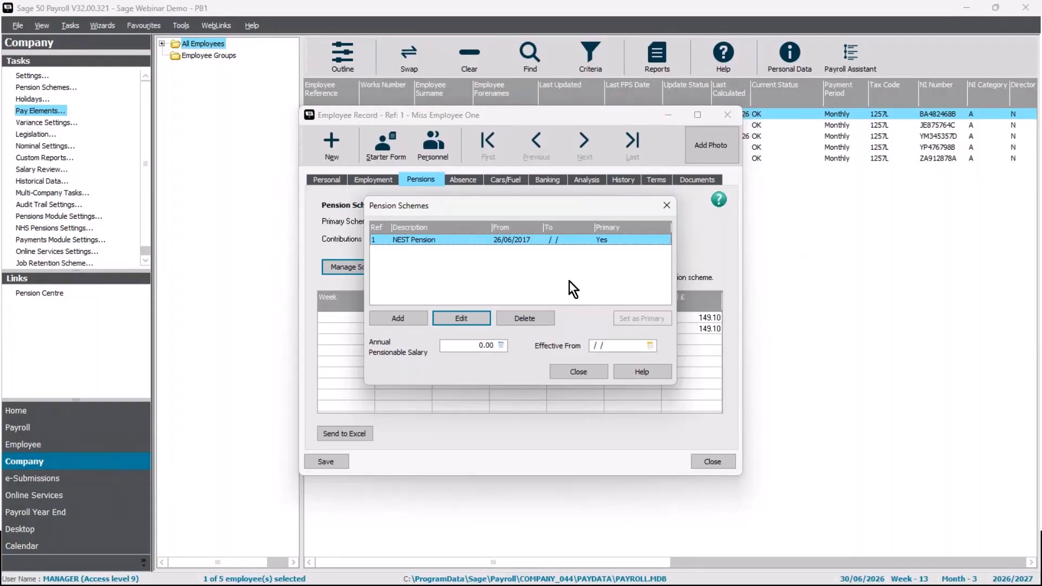
Try adding the NEST Pension scheme to the employee, check the employee contribution types, and cancel out of the scheme and record
left_click(397, 321)
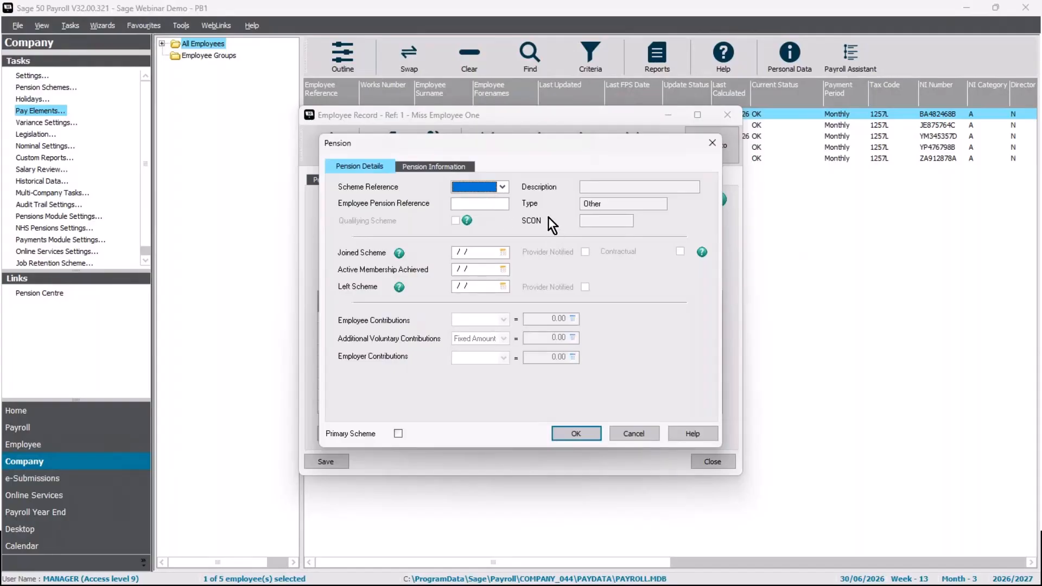
left_click(502, 187)
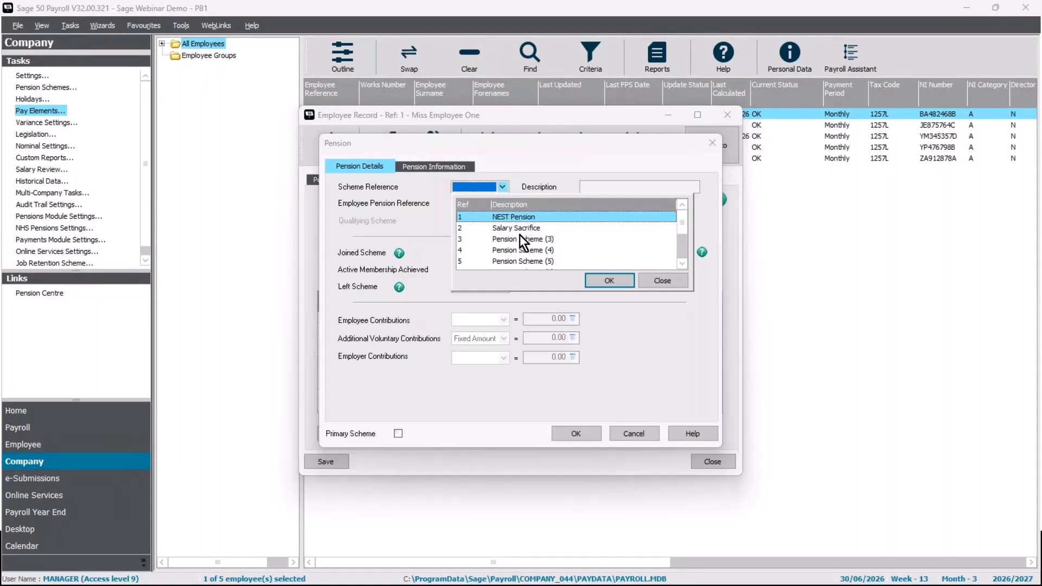
double_click(521, 218)
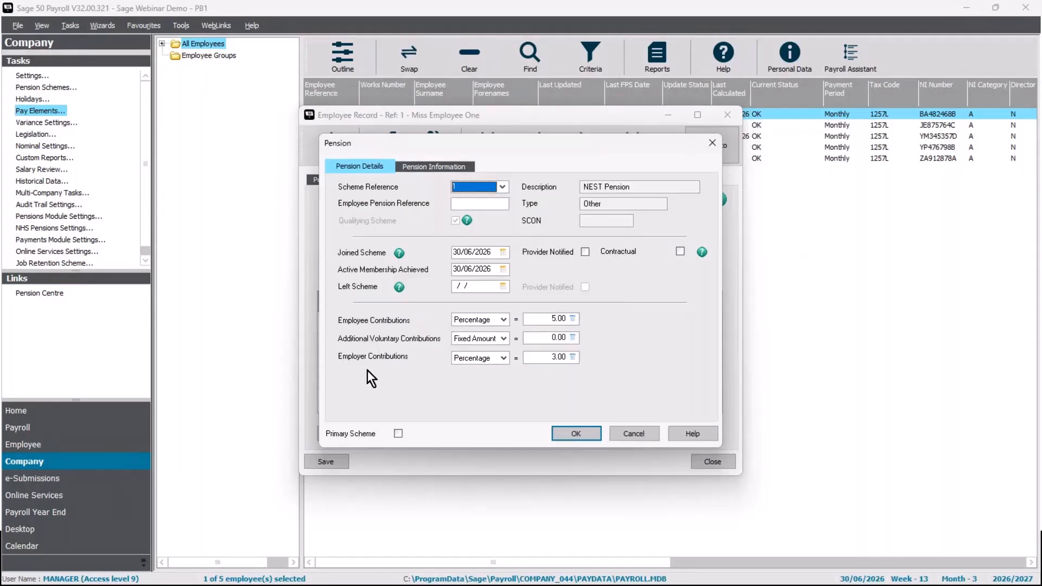
left_click(504, 320)
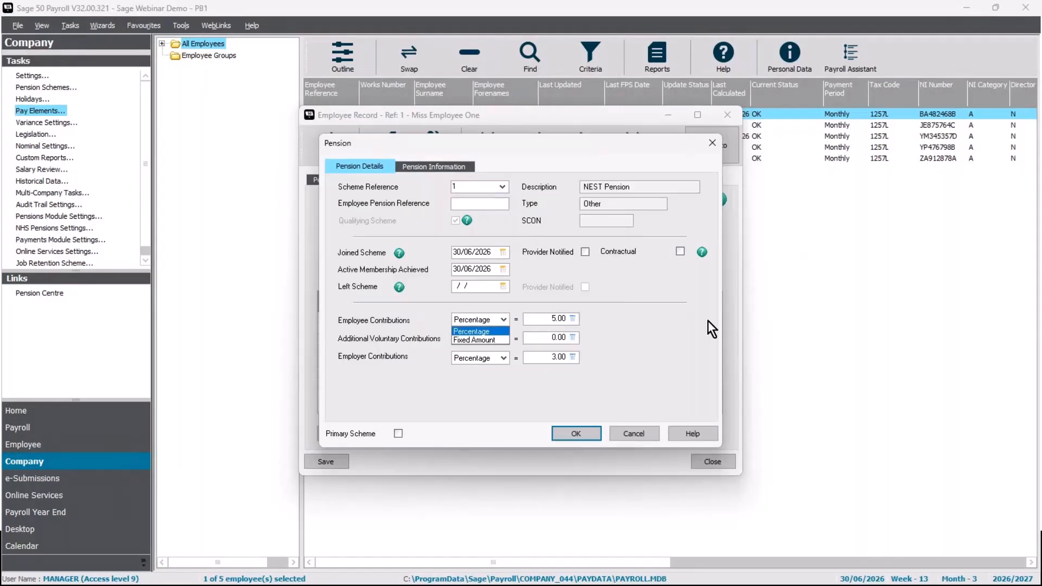
left_click(662, 321)
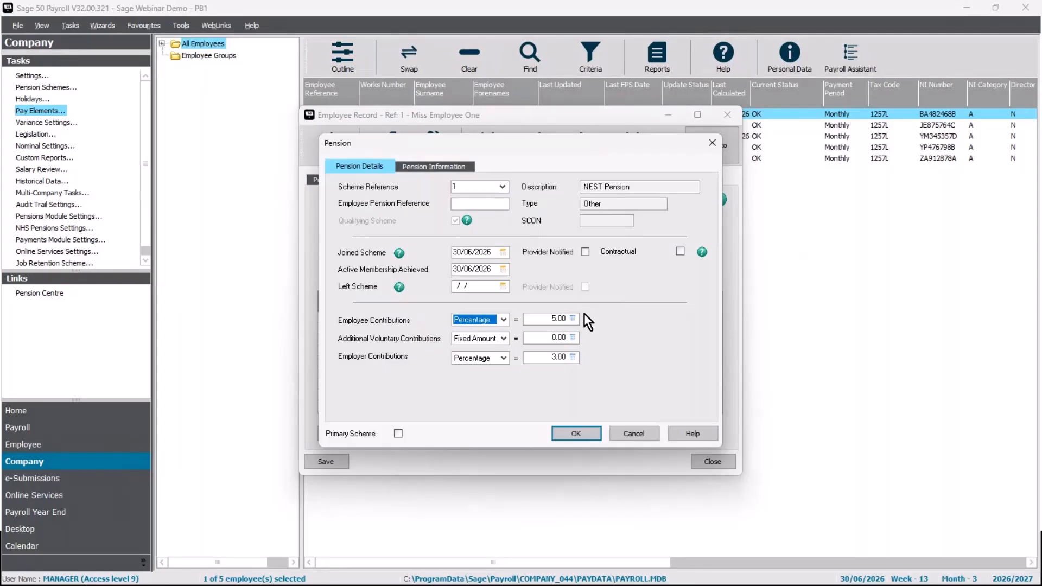
left_click(645, 434)
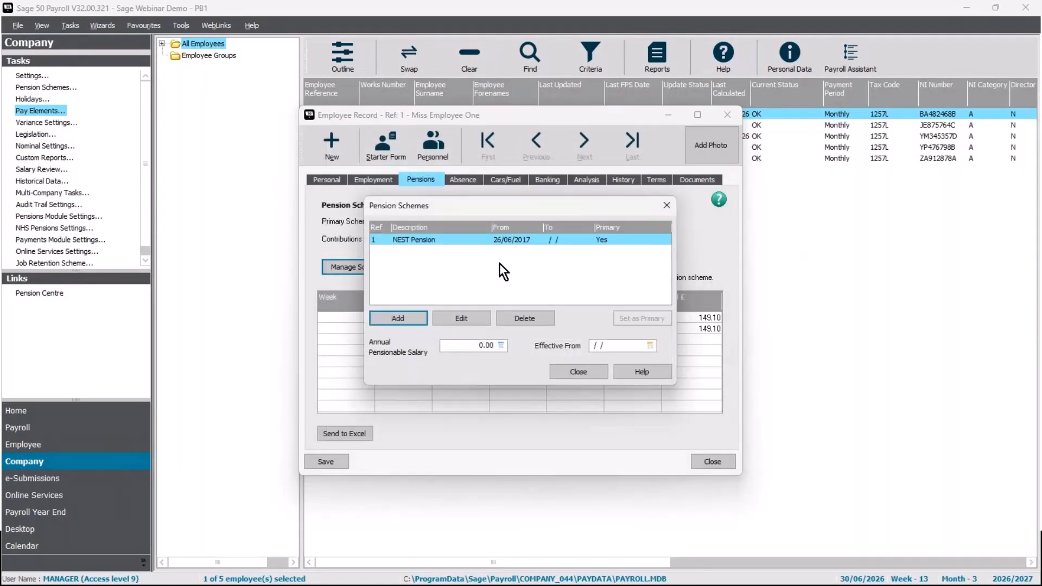
left_click(590, 369)
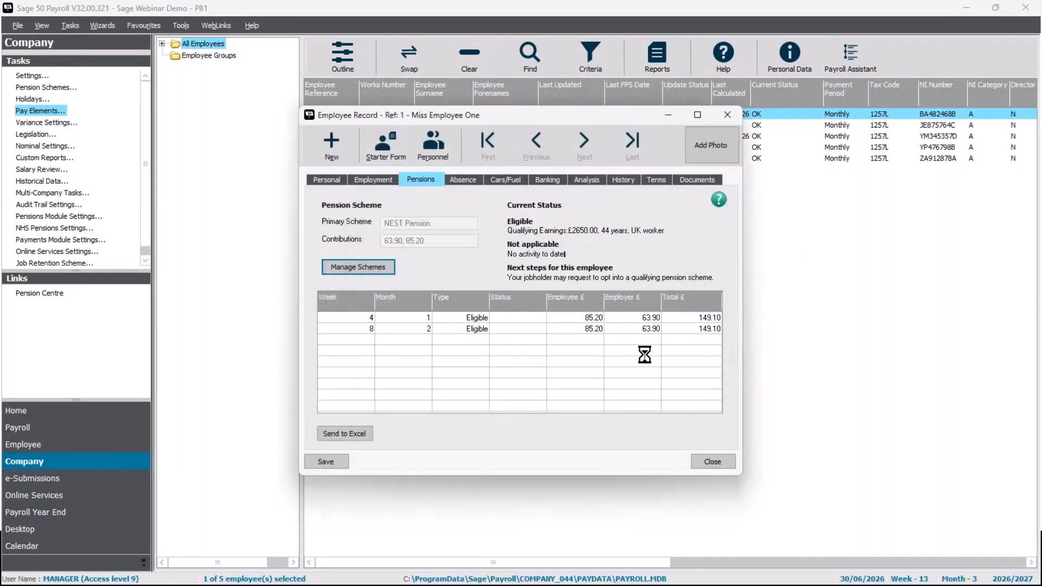
left_click(727, 115)
Select only the third employee, open their record and view the pension schemes assigned to them
left_click(425, 121)
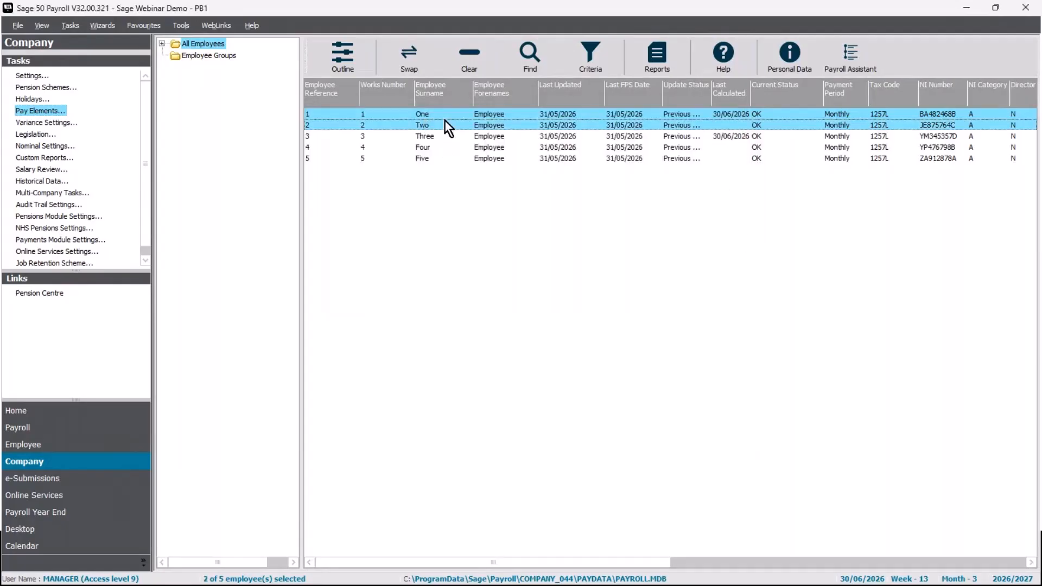
left_click(445, 121)
left_click(430, 115)
left_click(438, 139)
right_click(437, 139)
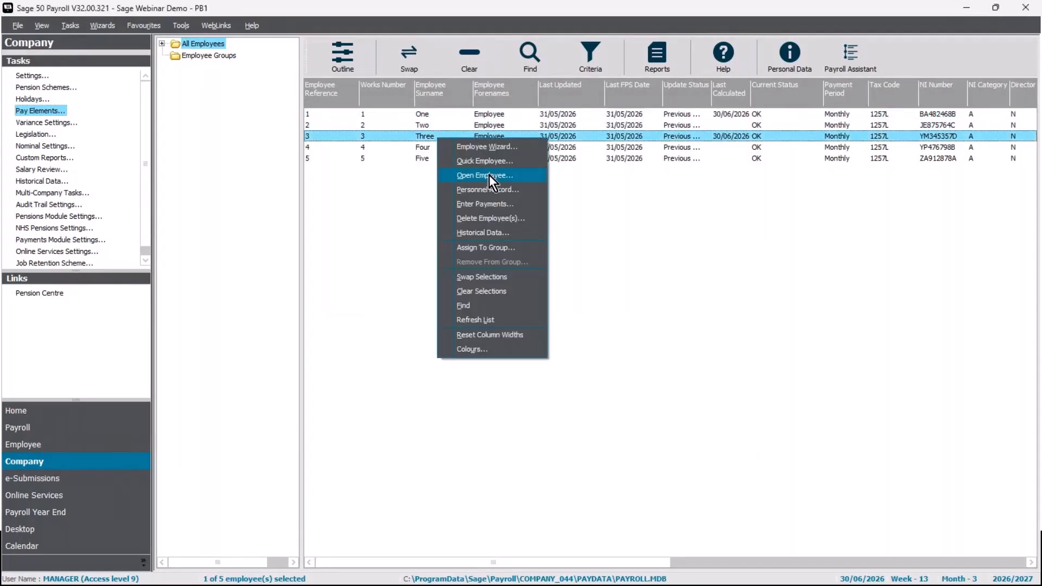
left_click(491, 176)
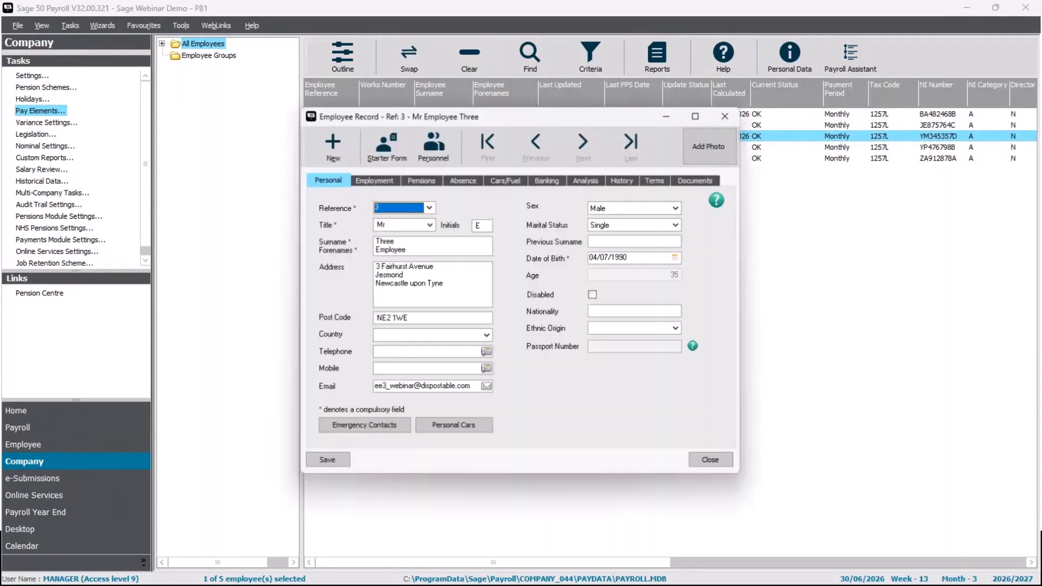
left_click(425, 181)
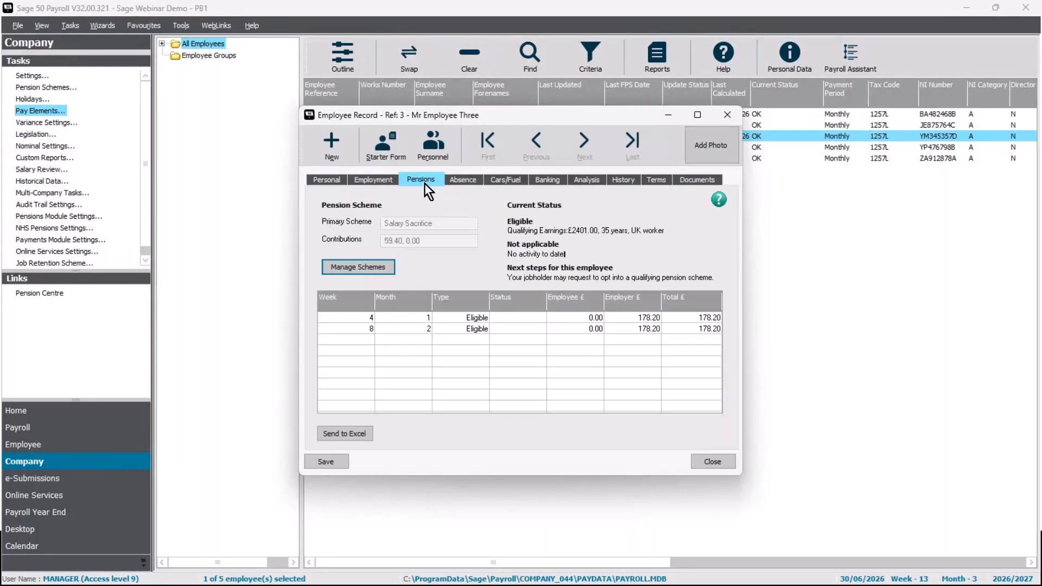
left_click(361, 271)
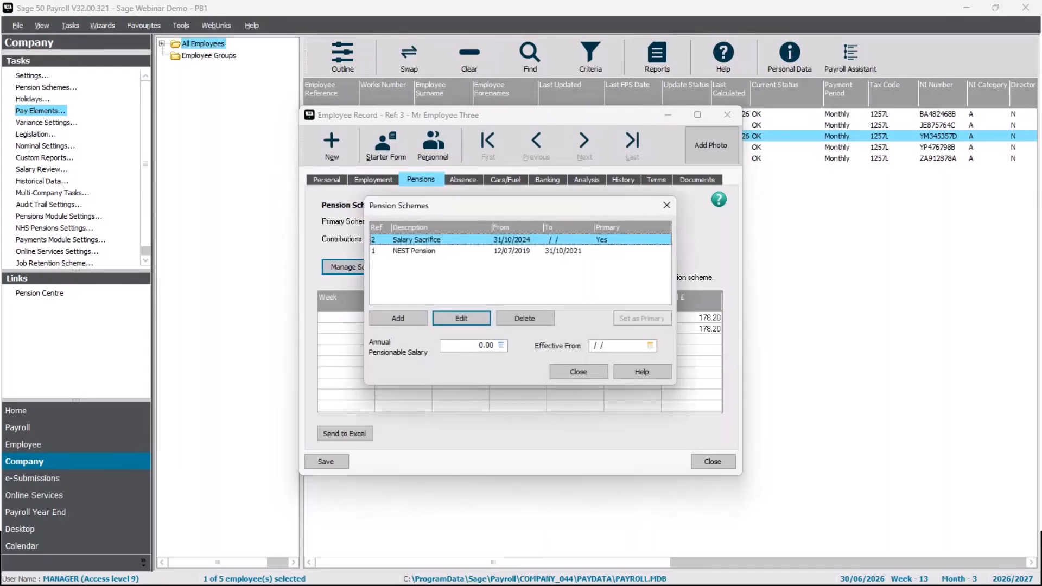
Check the employee's existing Salary Sacrifice scheme and compare its membership dates with those of the NEST Pension
left_click(462, 319)
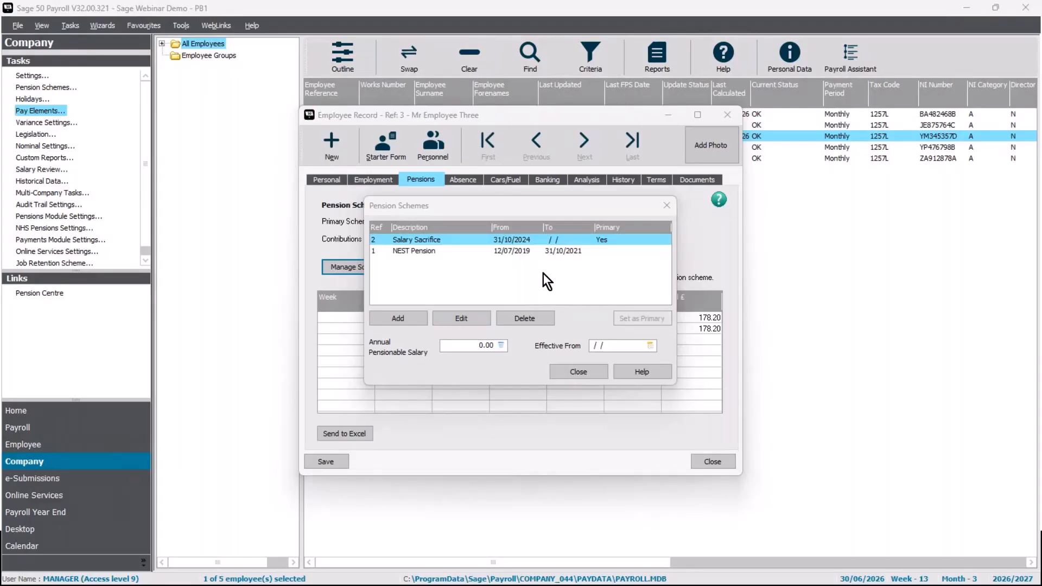
left_click(519, 252)
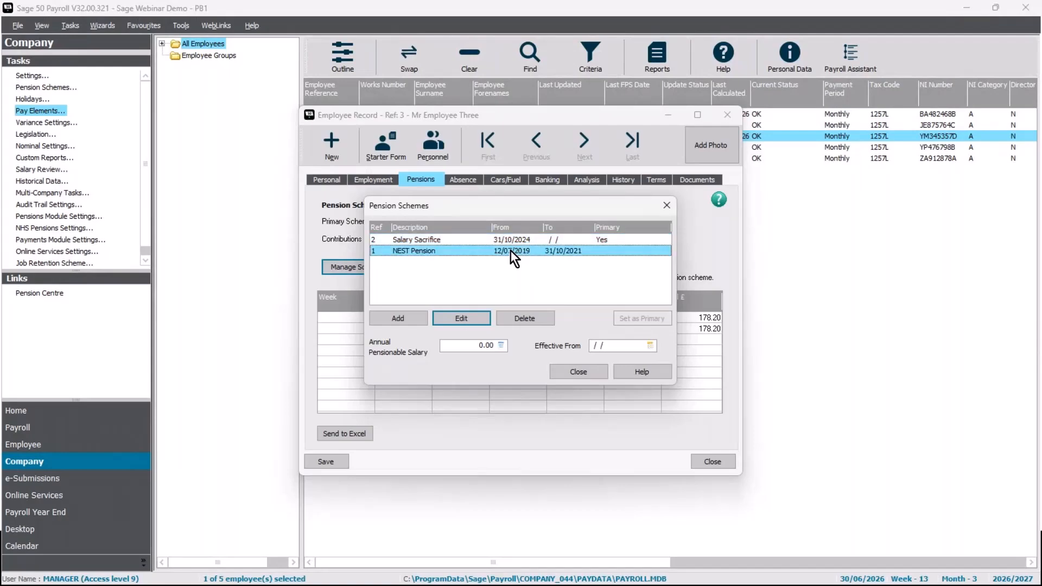
left_click(500, 241)
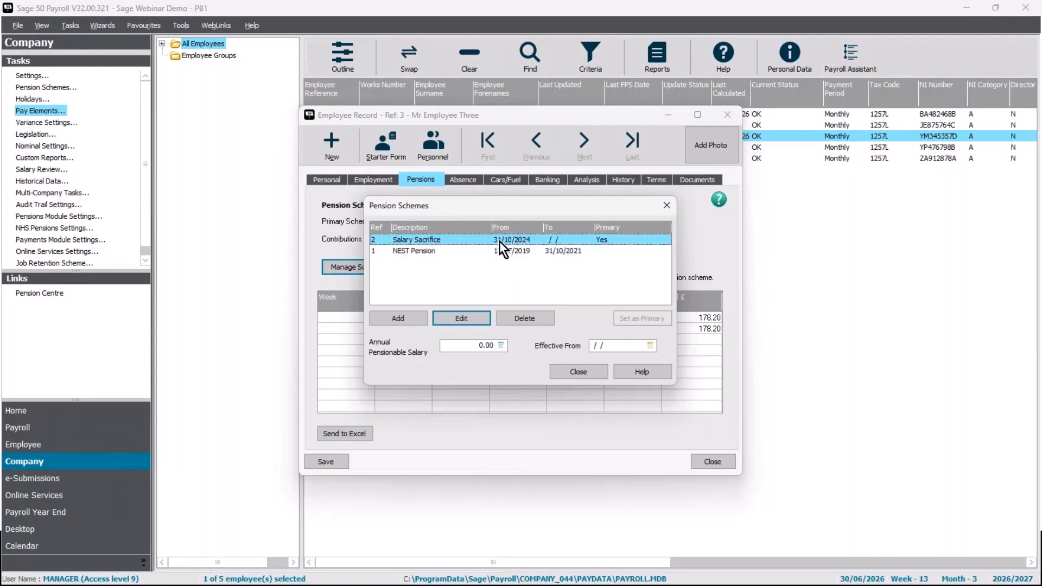
Try adding the Salary Sacrifice scheme to the third employee, check its contribution settings, and cancel out of the scheme and record
left_click(414, 319)
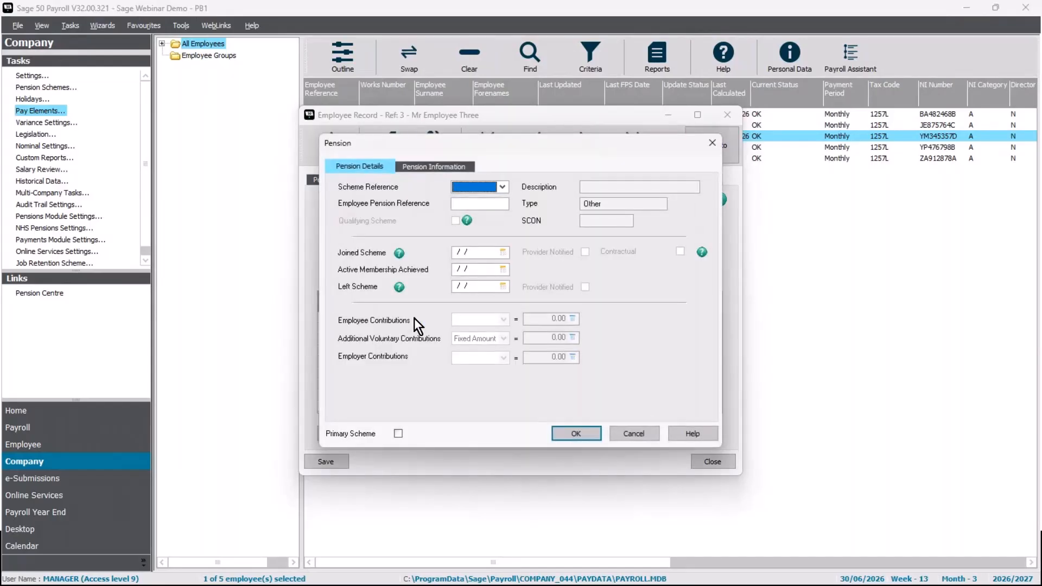
left_click(500, 188)
left_click(511, 227)
left_click(602, 279)
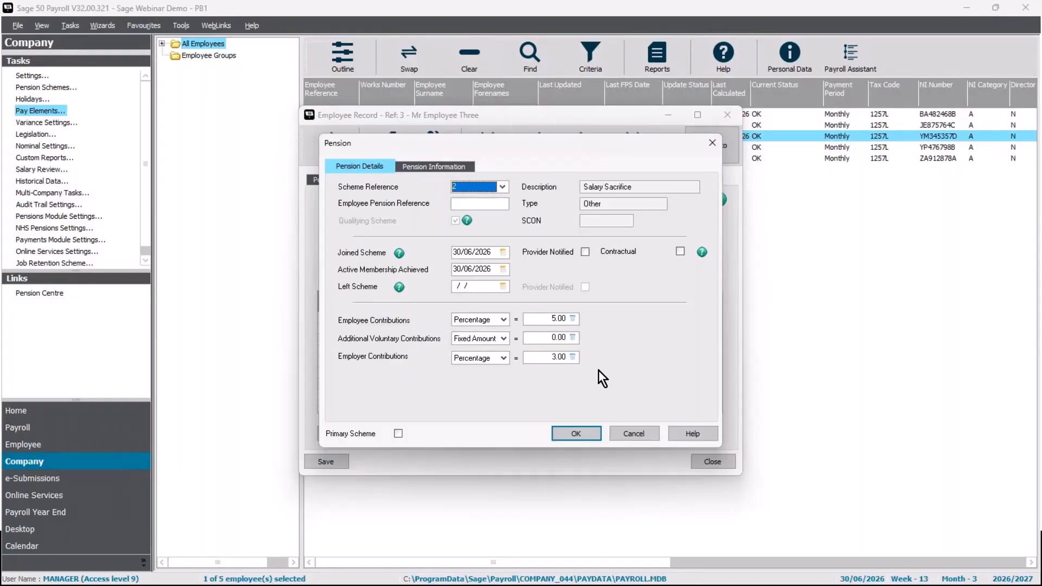
left_click(647, 432)
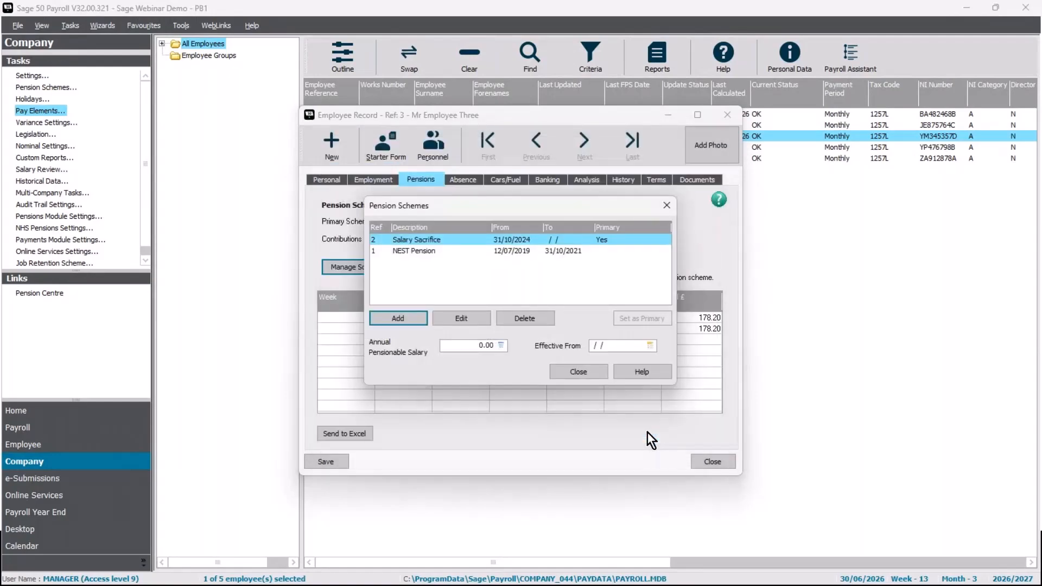
left_click(578, 372)
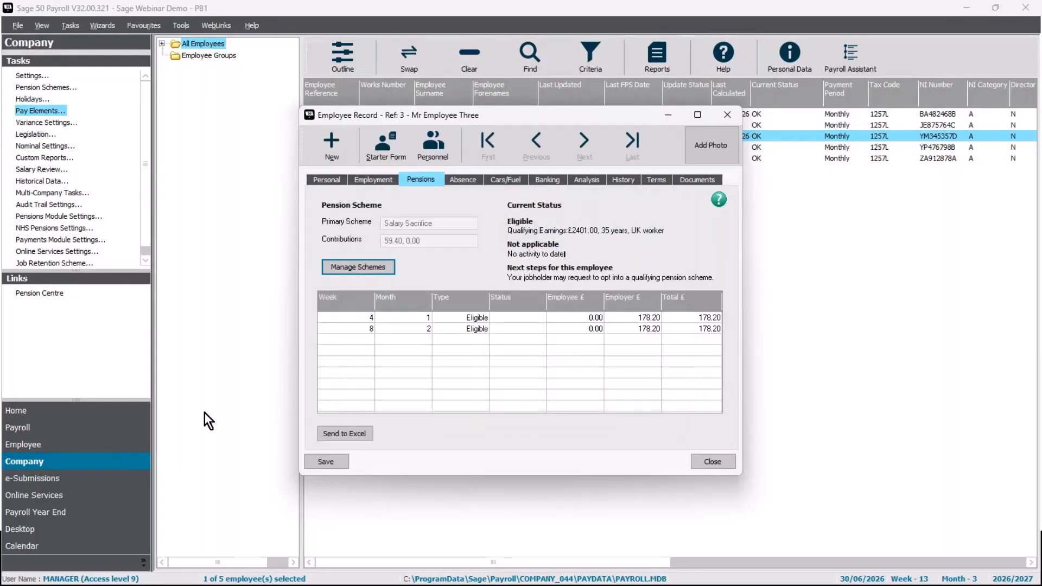
left_click(716, 463)
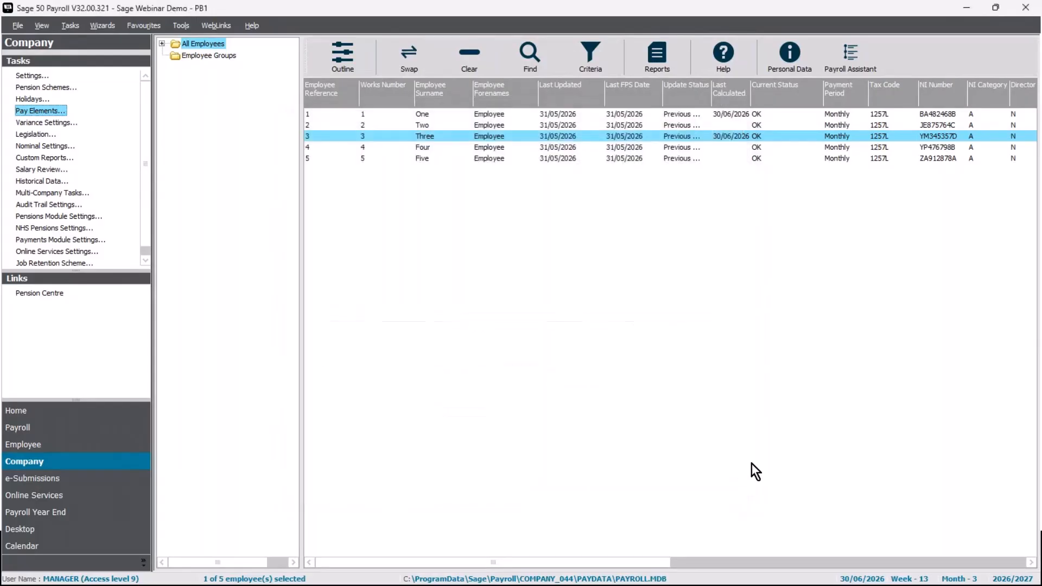
Select the fourth and fifth employees and start the global change for adding a pension scheme
left_click_drag(439, 143, 434, 156)
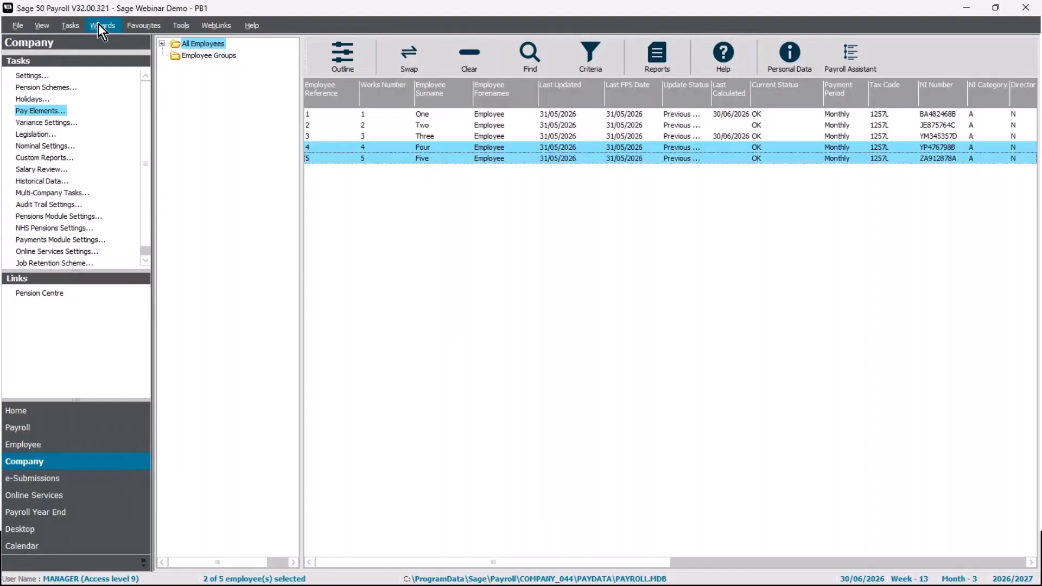
left_click(76, 28)
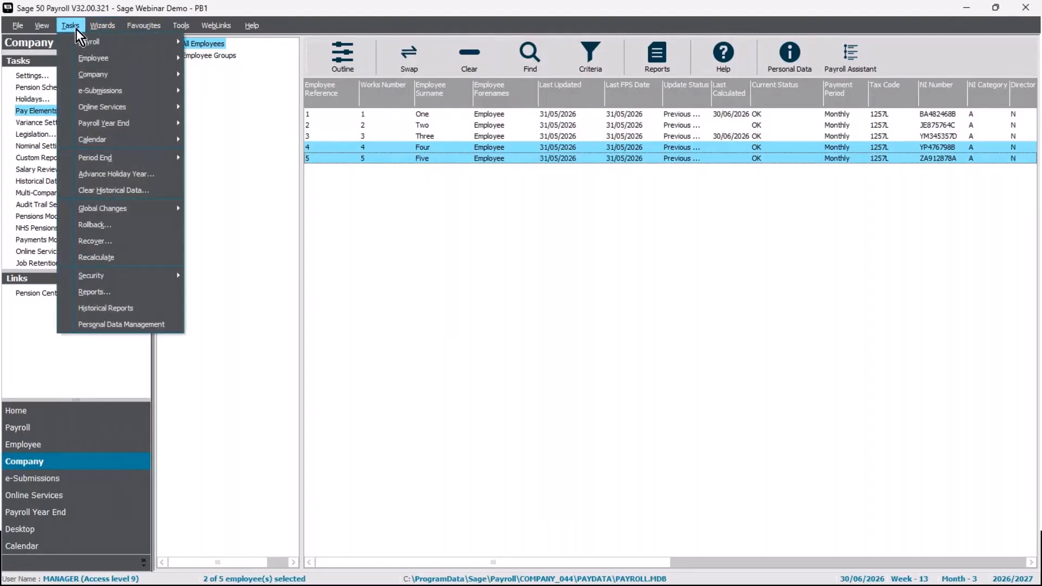
mouse_move(173, 201)
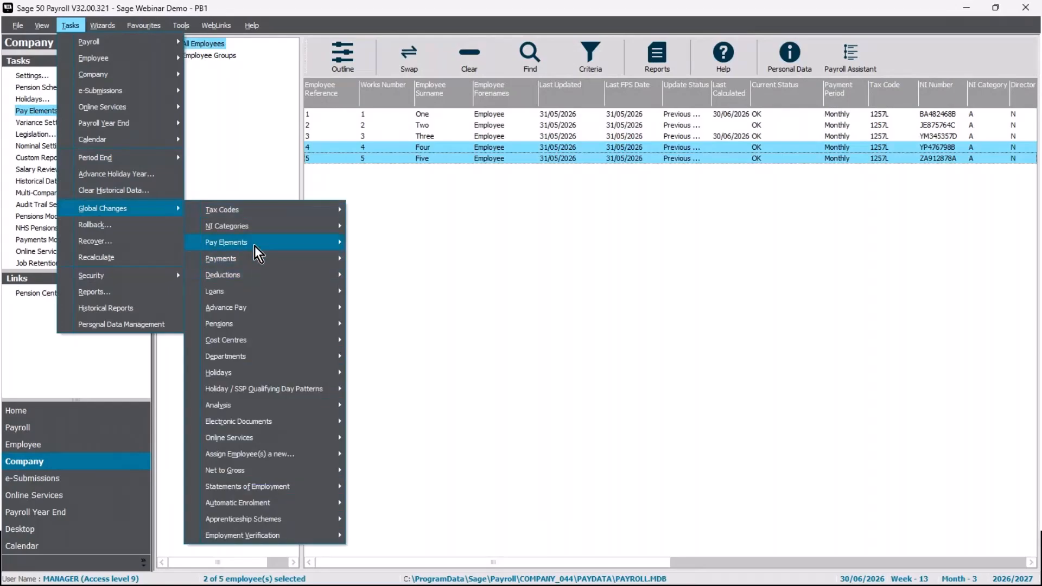
mouse_move(254, 264)
mouse_move(257, 217)
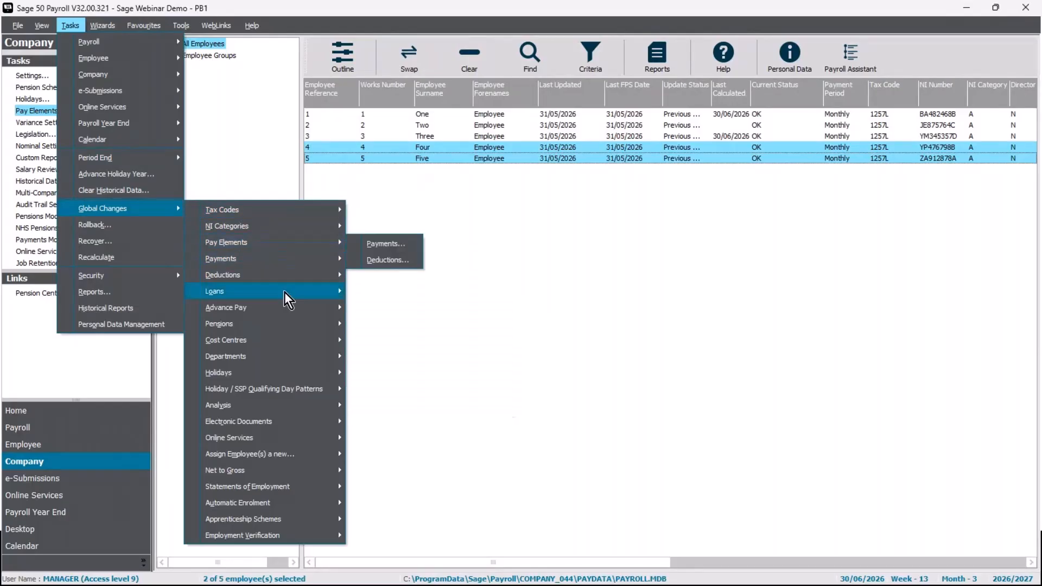
mouse_move(287, 323)
left_click(421, 328)
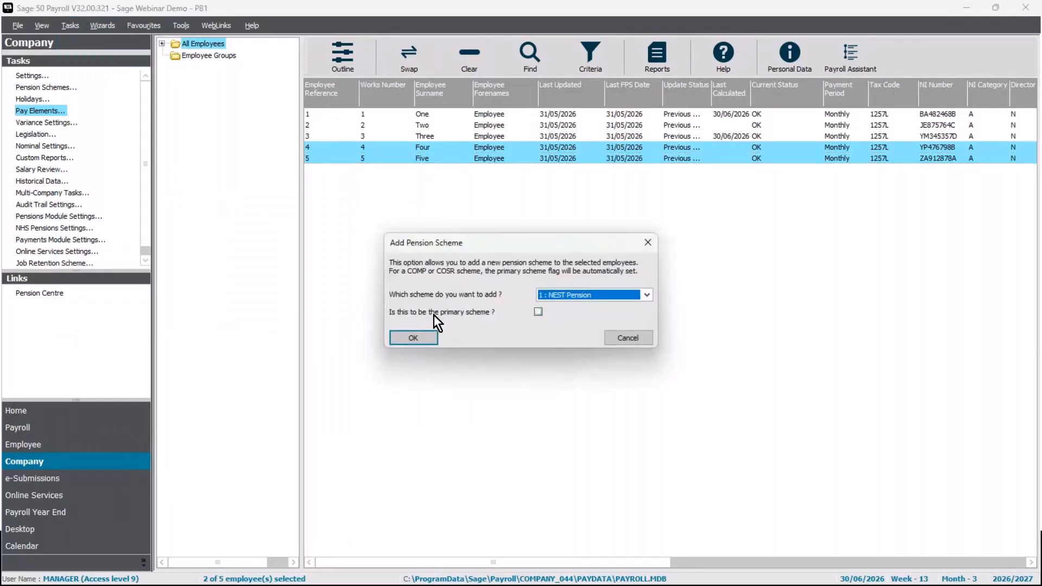
Check which pension schemes can be added globally, cancel the change, and deselect both employees
left_click(605, 296)
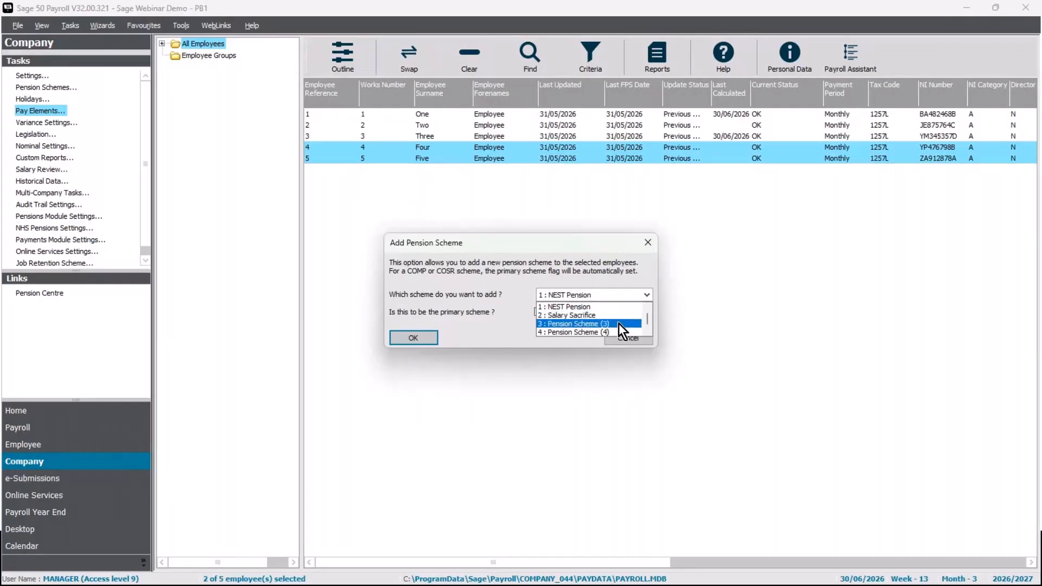
left_click(622, 275)
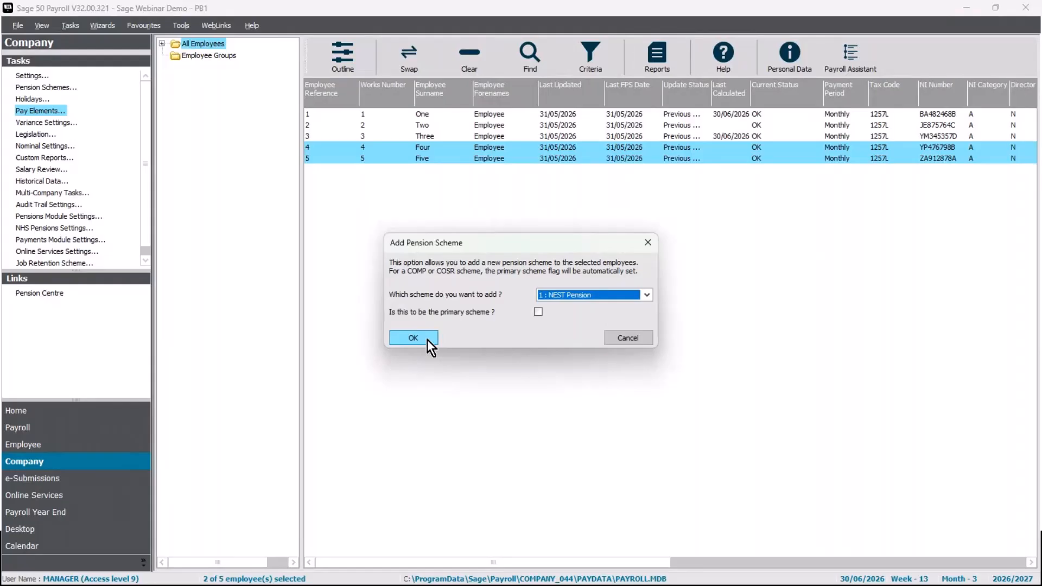
left_click(648, 242)
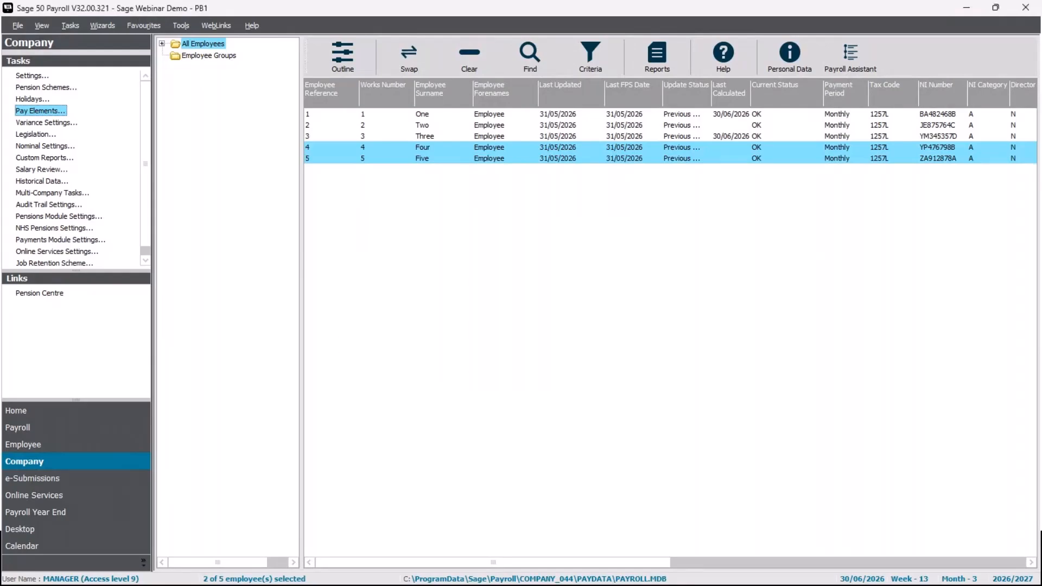
left_click(517, 150)
left_click(514, 159)
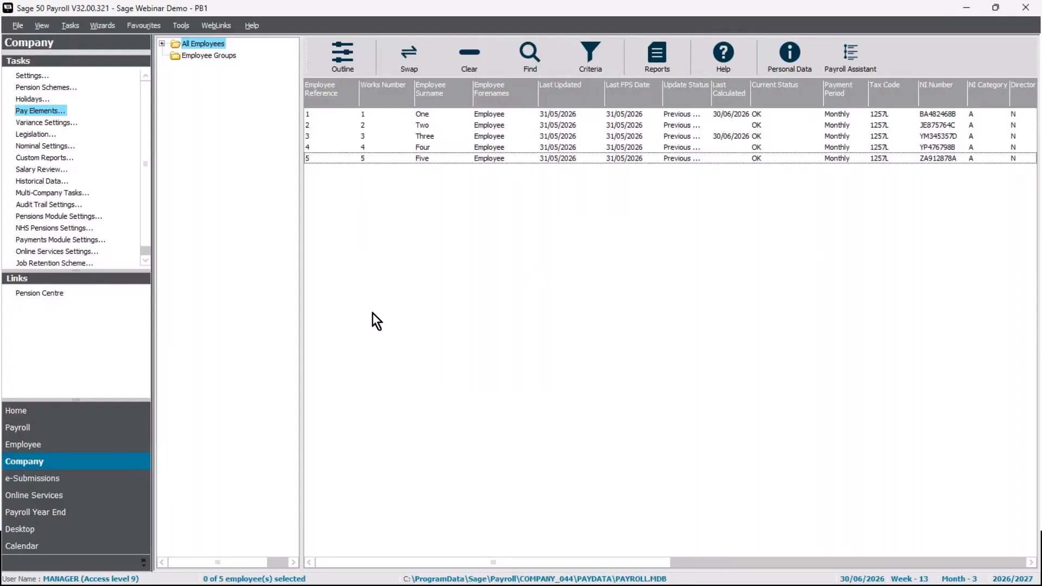
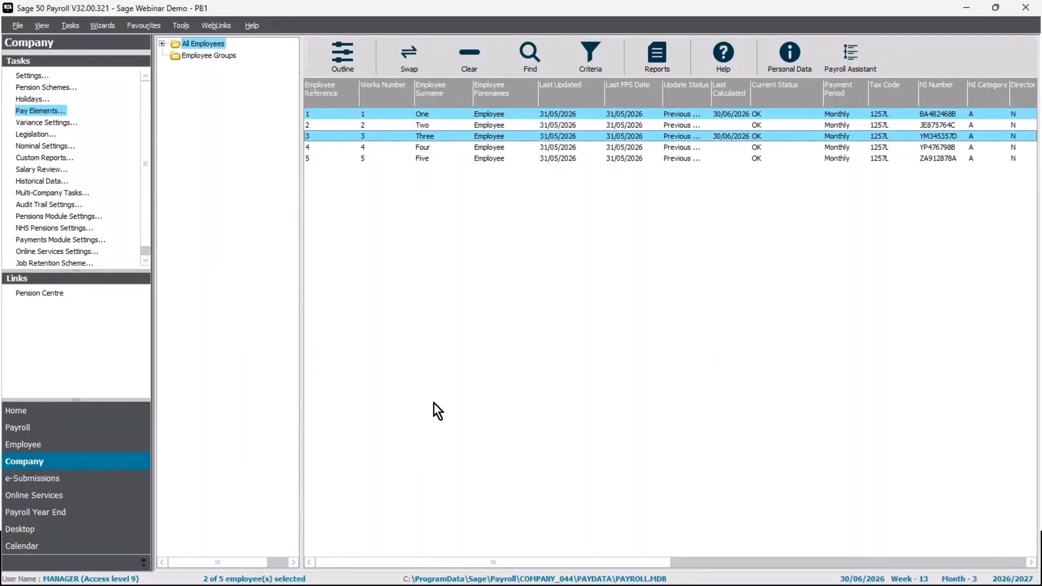
Open Enter Payments for the first and third employees, running the check for legislation updates beforehand
left_click(34, 427)
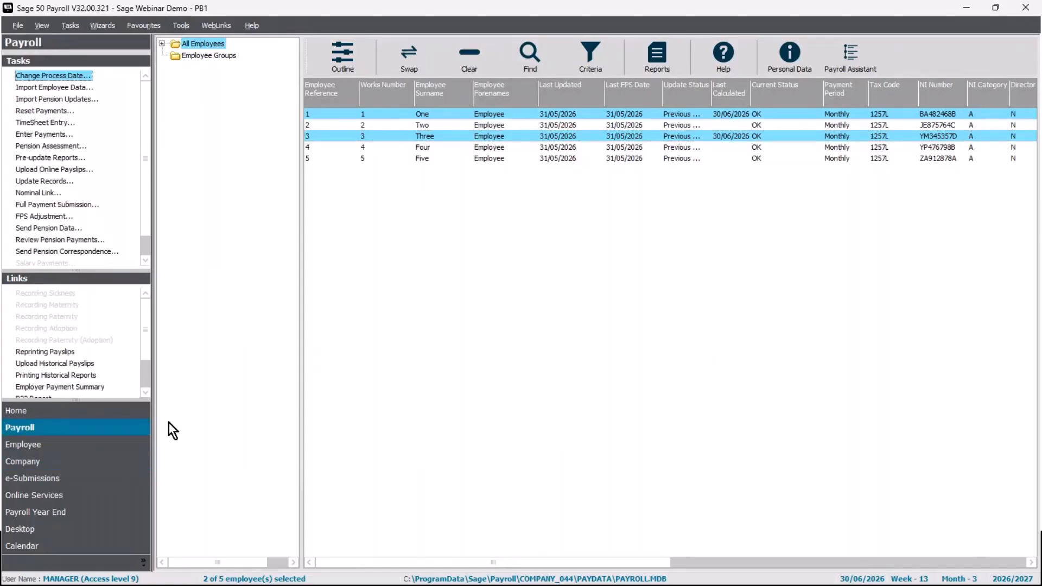
left_click(50, 137)
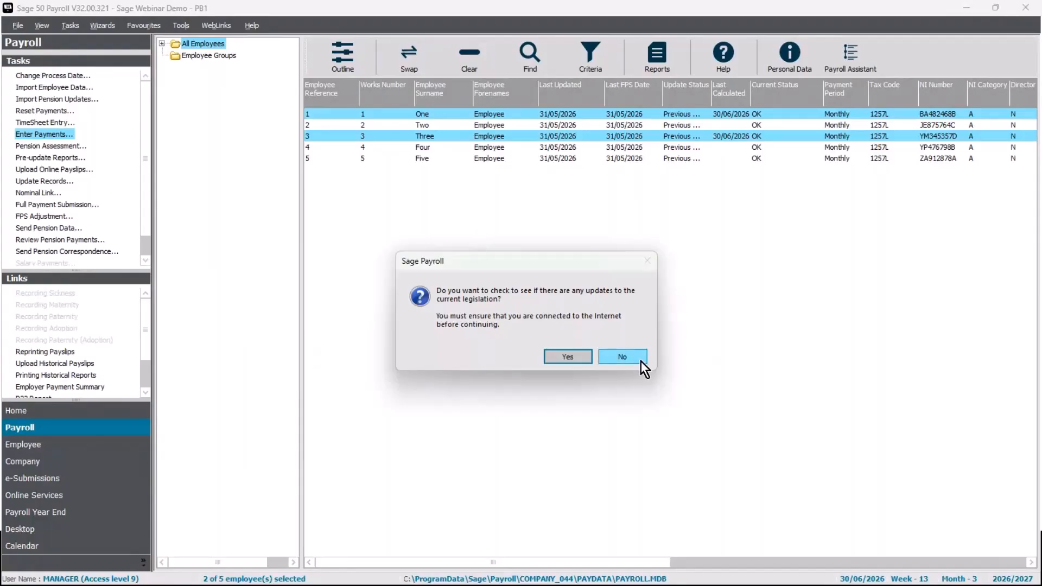
left_click(582, 361)
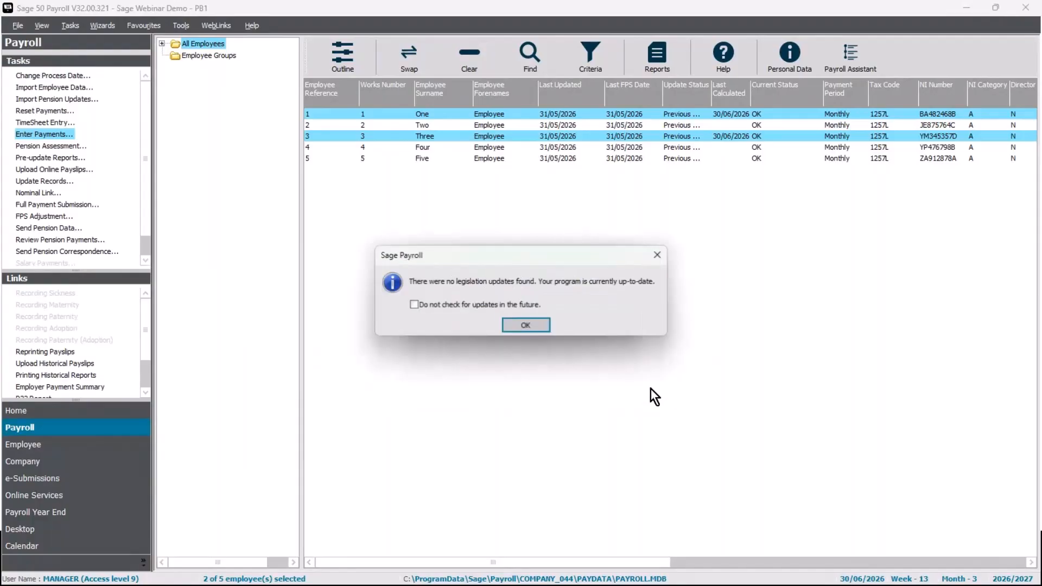
left_click(523, 328)
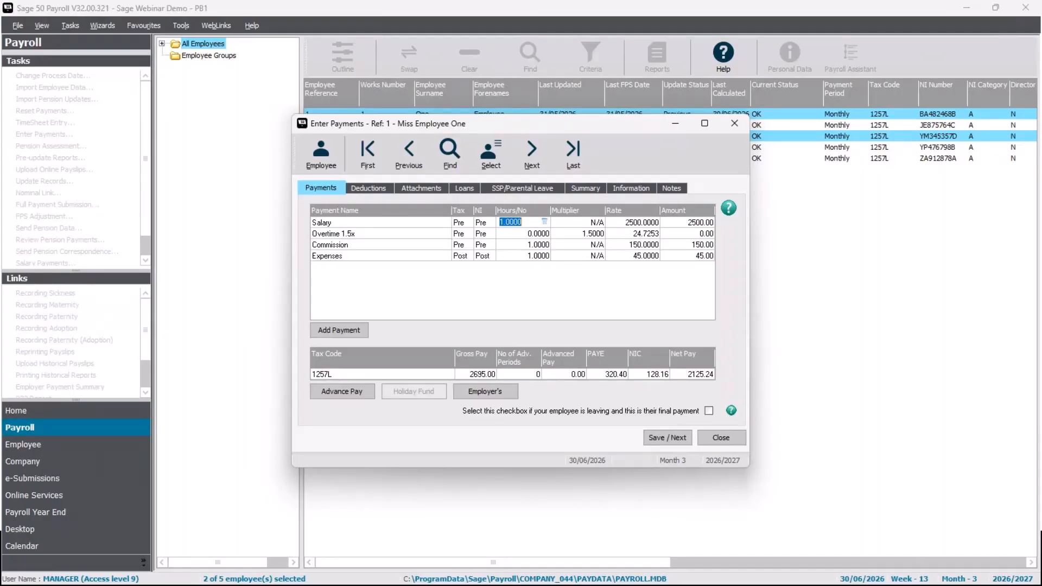
View the first employee's payment summary, examining the employee pension contribution and the employer's National Insurance and pension amounts
left_click(587, 191)
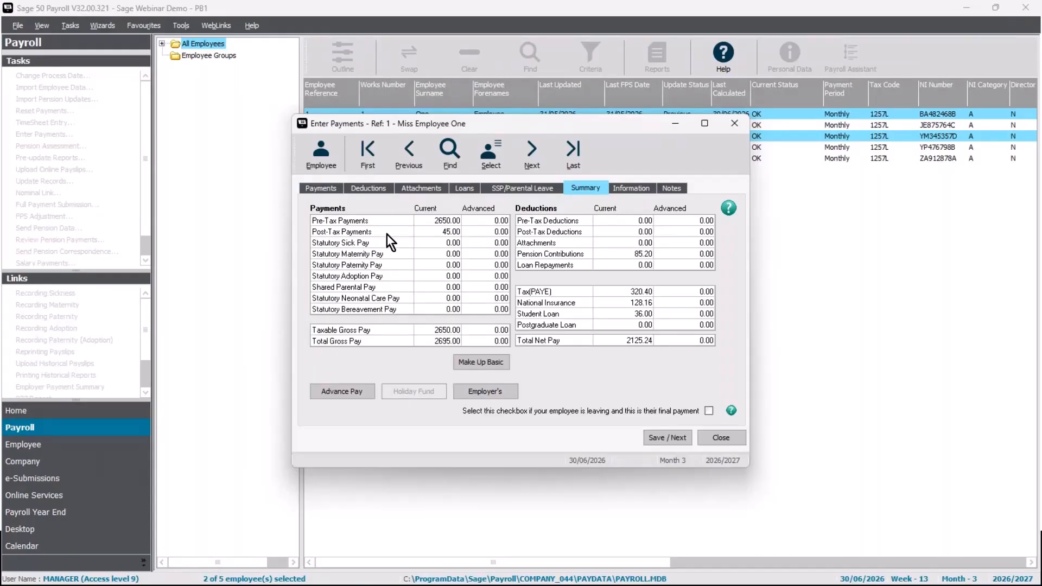
left_click(615, 255)
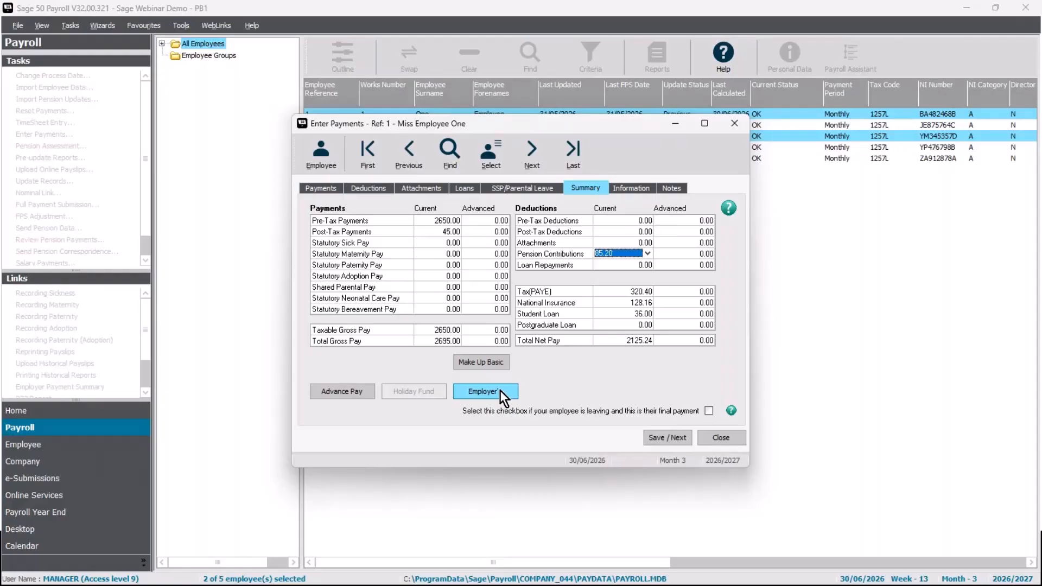
left_click(483, 391)
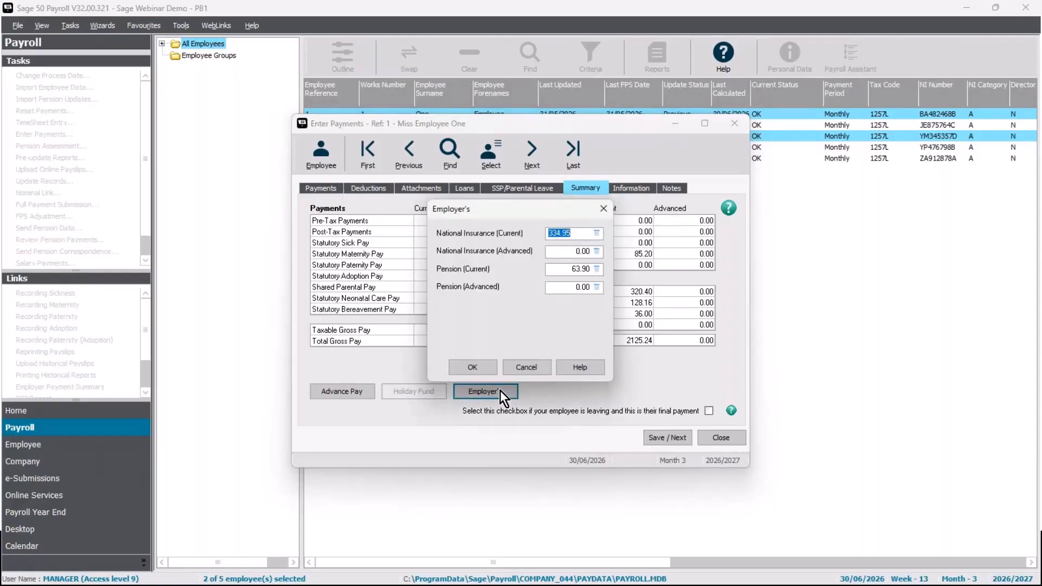
key("Tab")
key("Tab")
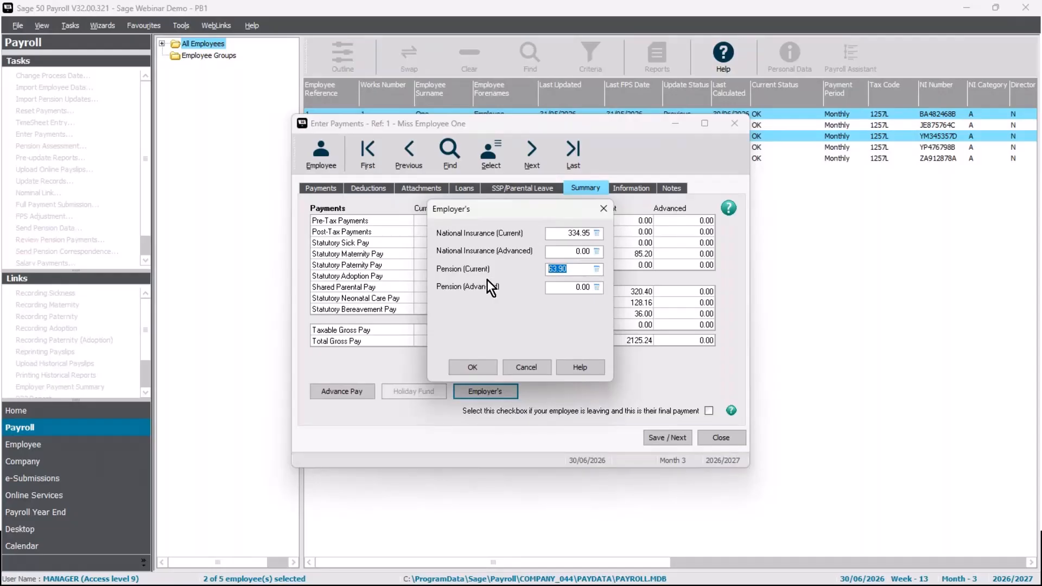
left_click(603, 210)
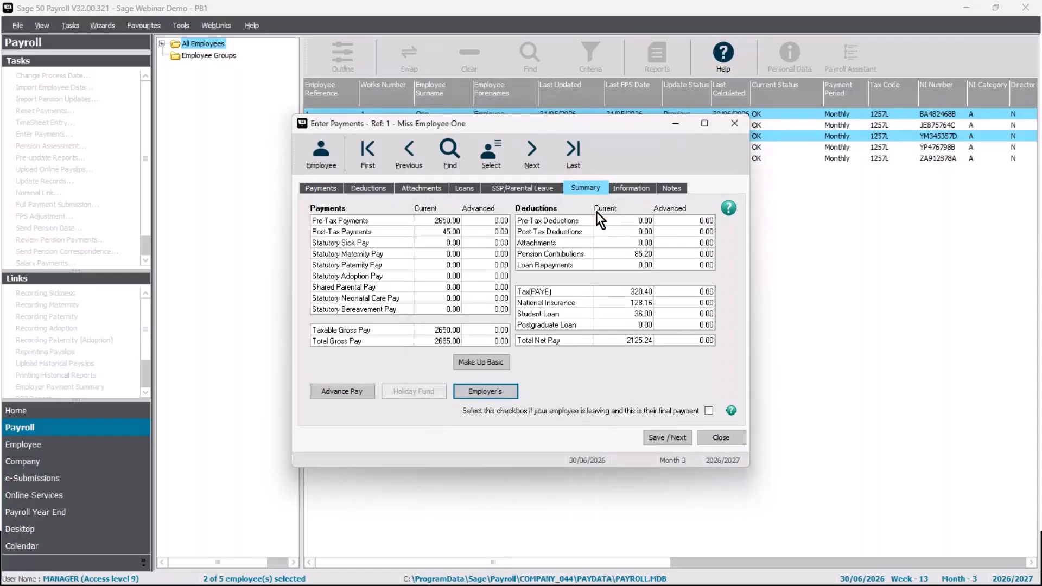
Move to the third employee's summary and examine the employee pension contribution and the employer's current pension amount
left_click(541, 161)
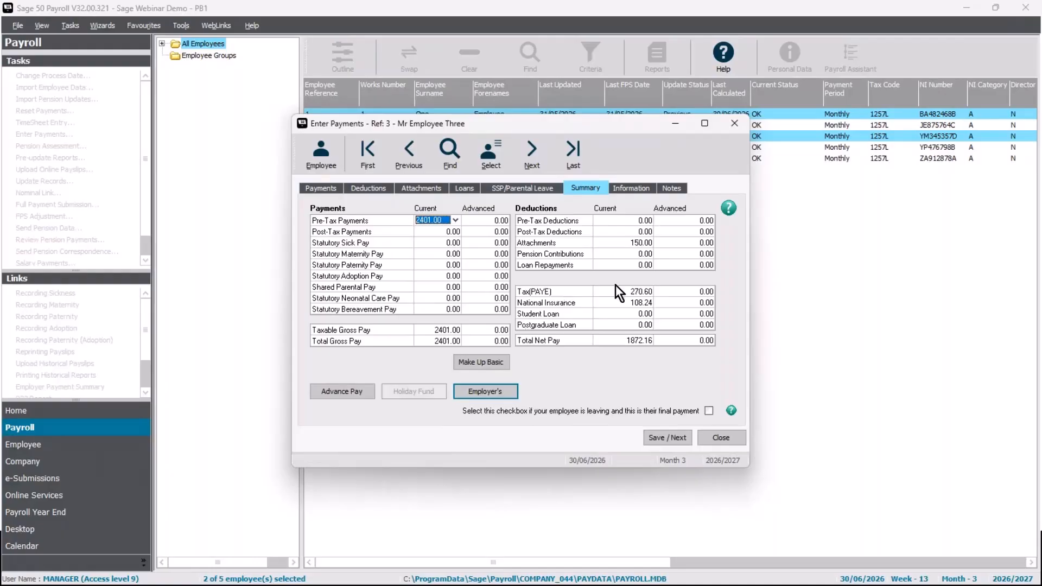
left_click(641, 253)
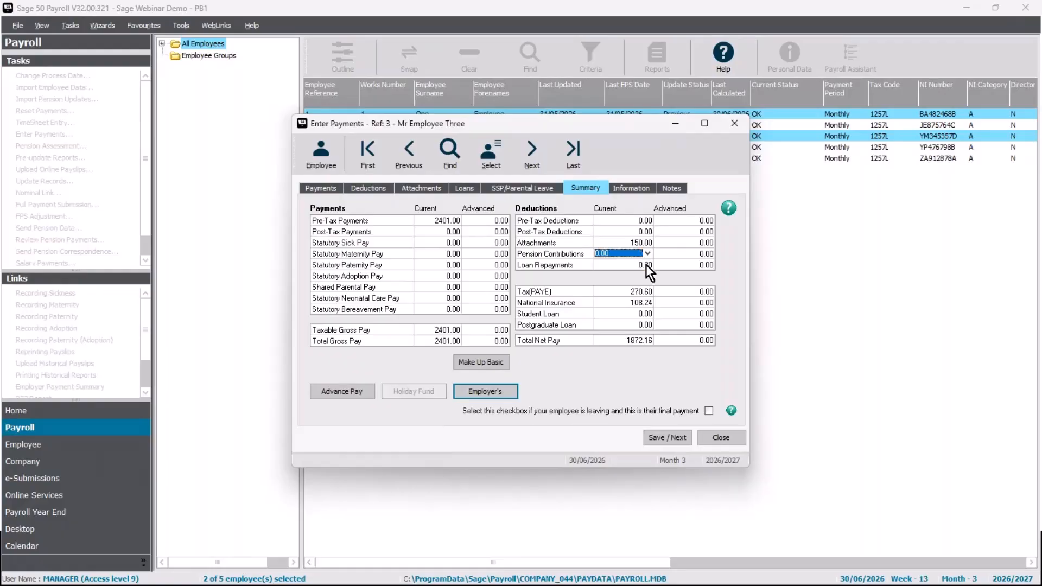
left_click(497, 391)
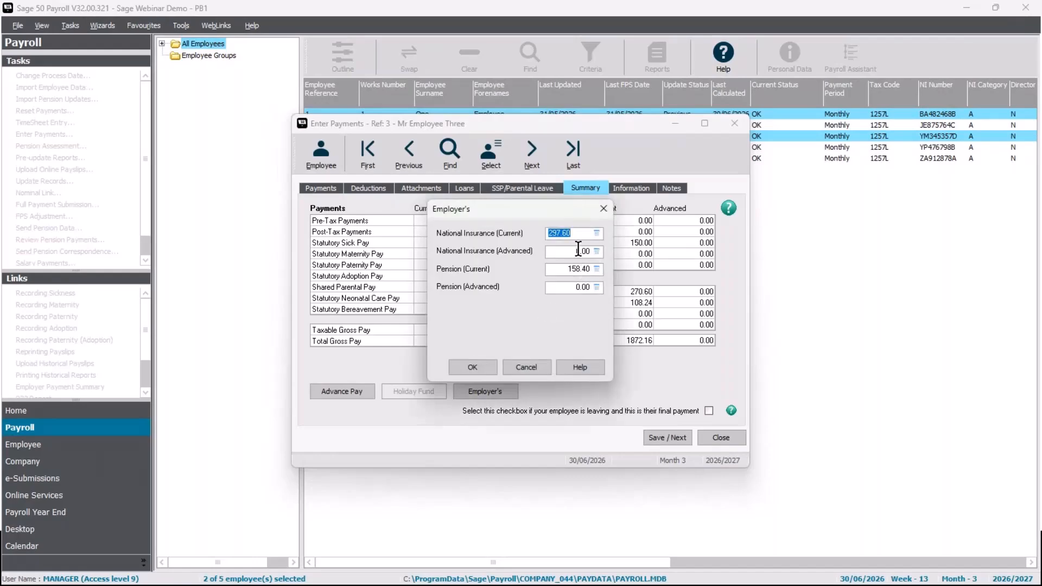
left_click(575, 269)
left_click_drag(575, 269, 549, 269)
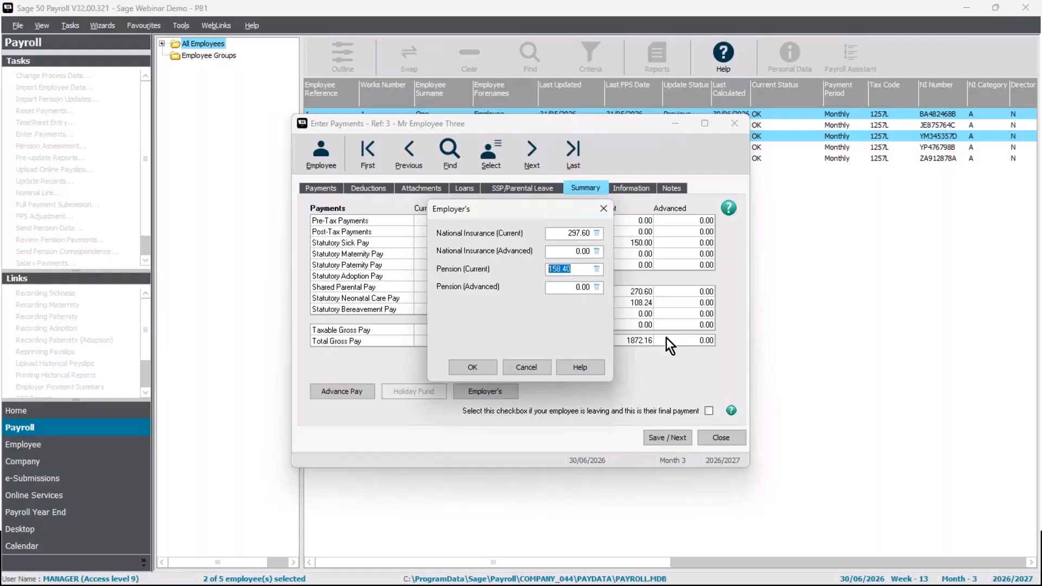
left_click(604, 209)
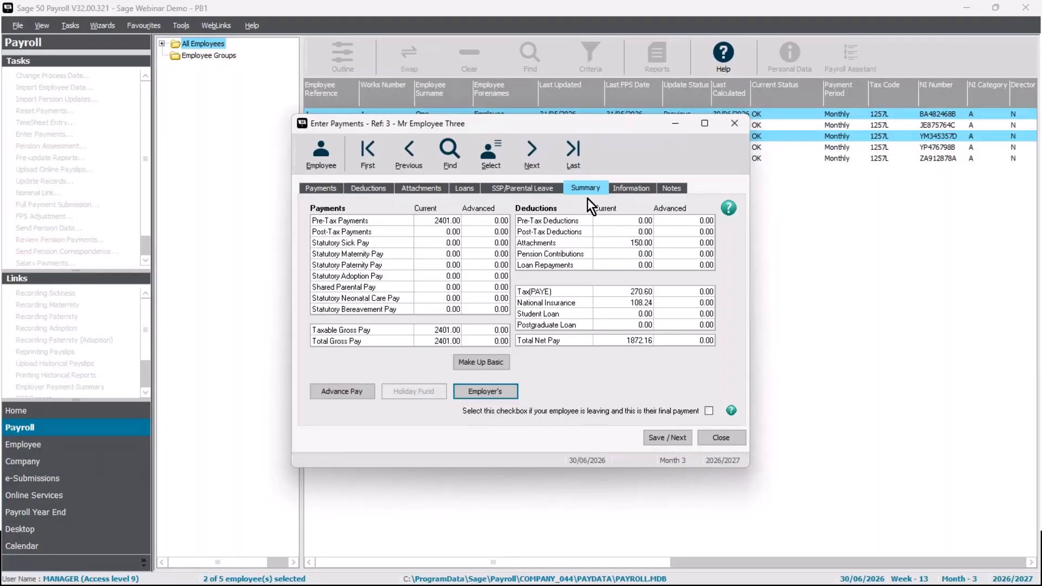
Check the third employee's payments and salary sacrifice amount, and compare them with the first employee's payments and summary
left_click(322, 190)
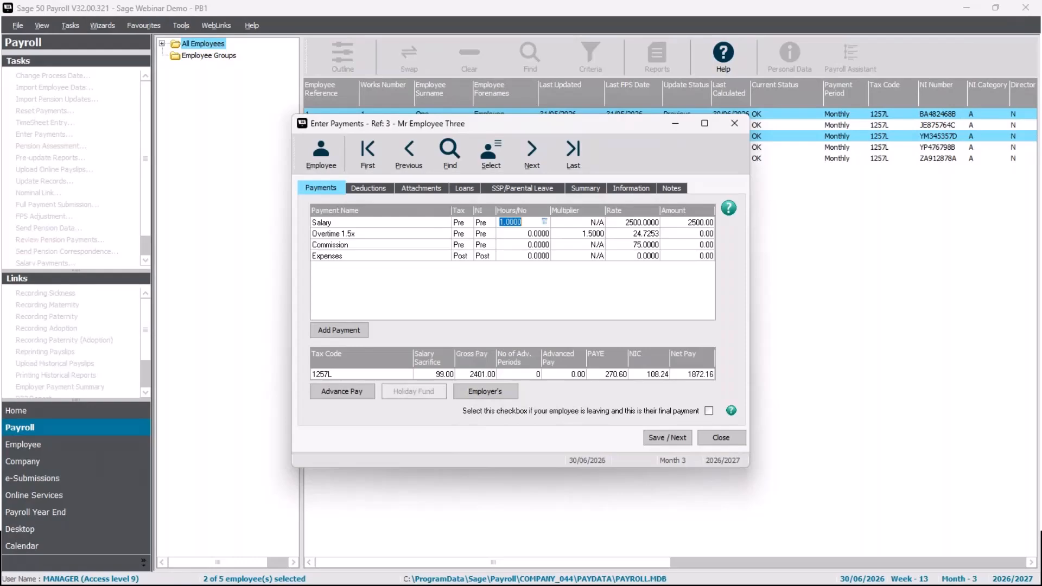
left_click(409, 160)
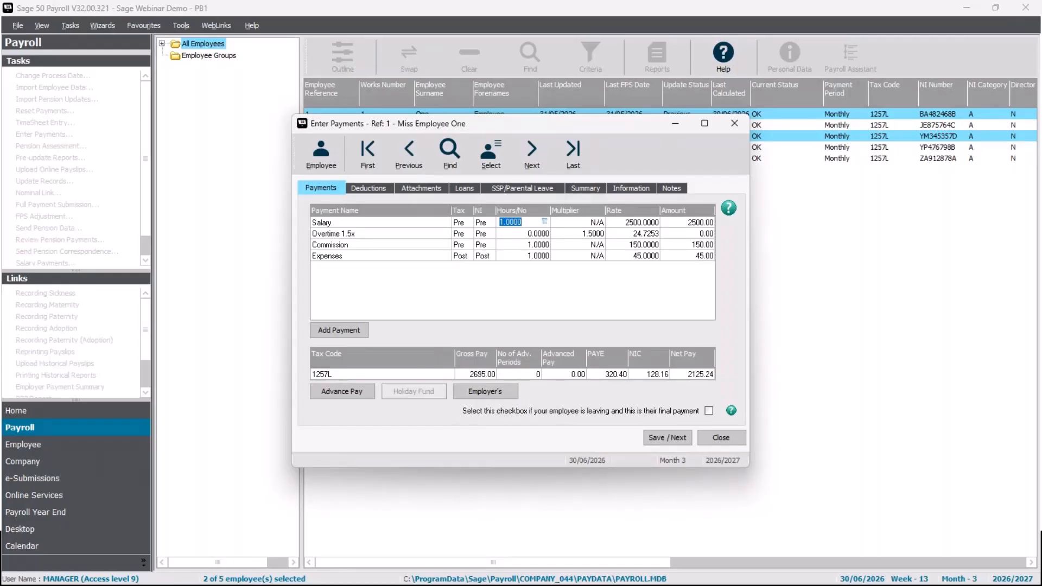
left_click(587, 190)
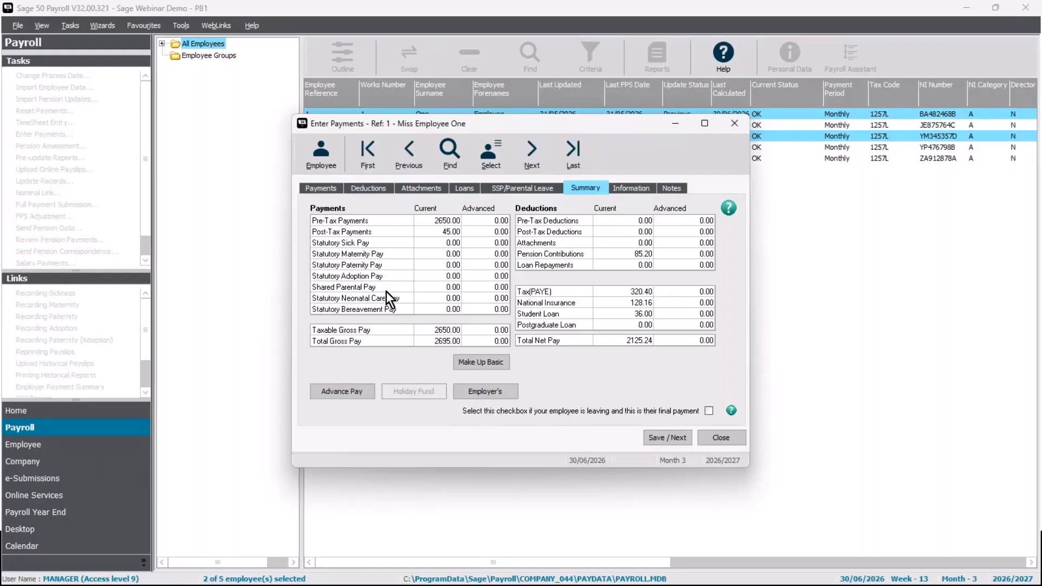
Open the first employee's record from Enter Payments and view the pension schemes assigned to them
left_click(321, 153)
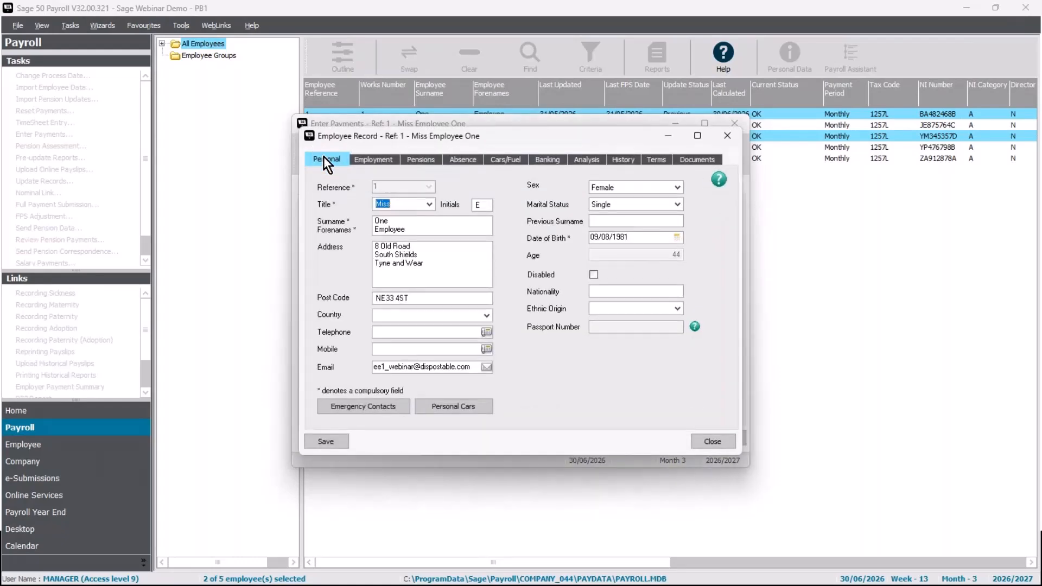
left_click(421, 160)
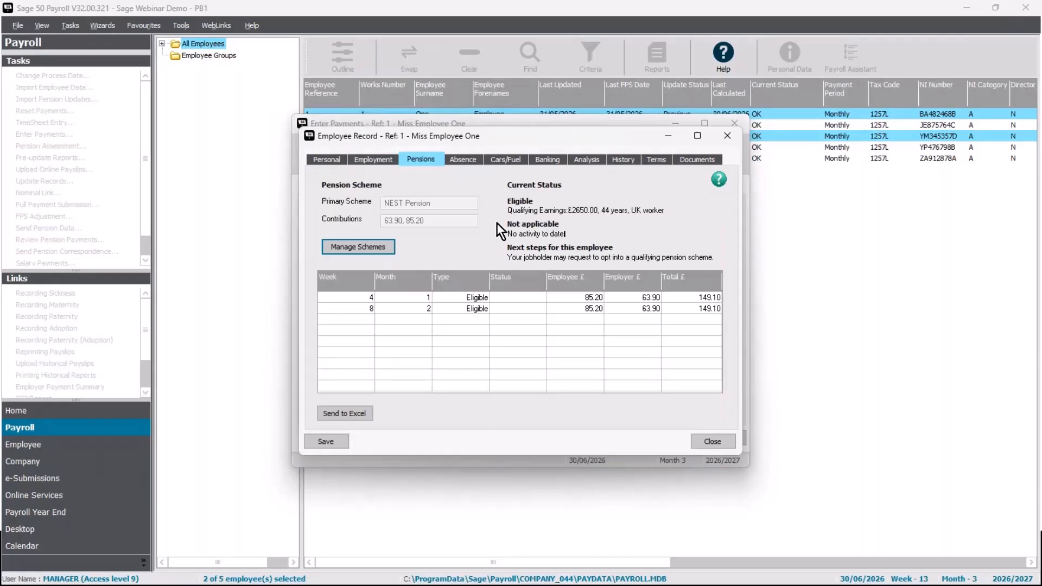
left_click(387, 243)
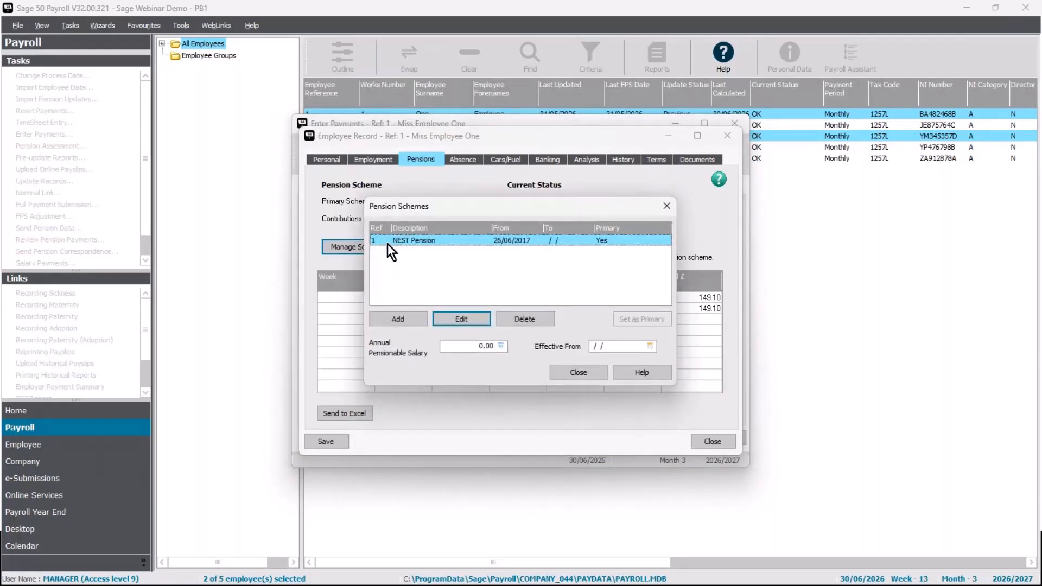
Edit the first employee's NEST Pension scheme so that employee contributions are a fixed amount of 100.00
left_click(465, 320)
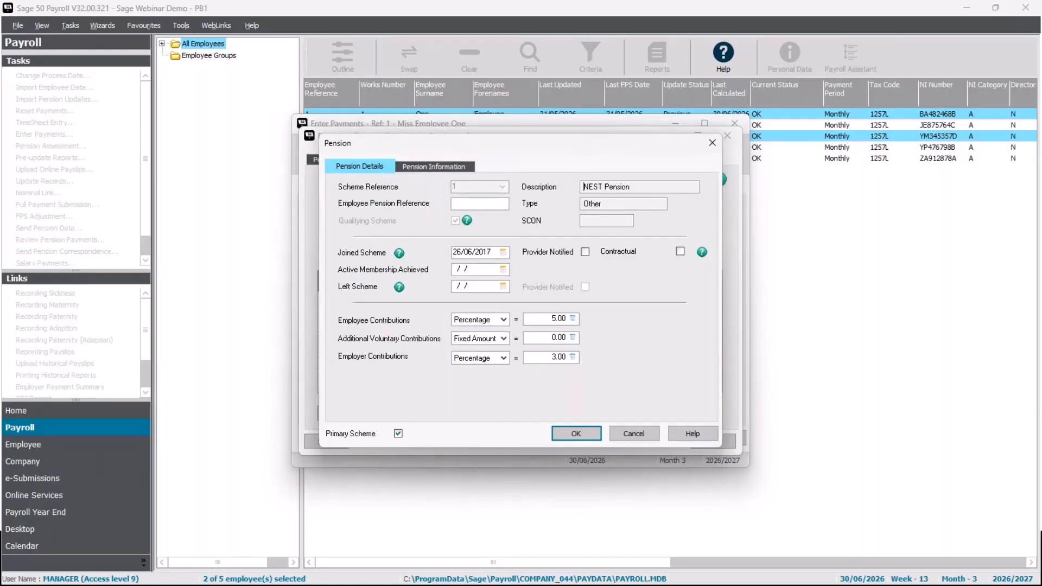
left_click(483, 320)
left_click(487, 338)
left_click(550, 321)
type("100")
left_click_drag(558, 319, 487, 321)
type("100")
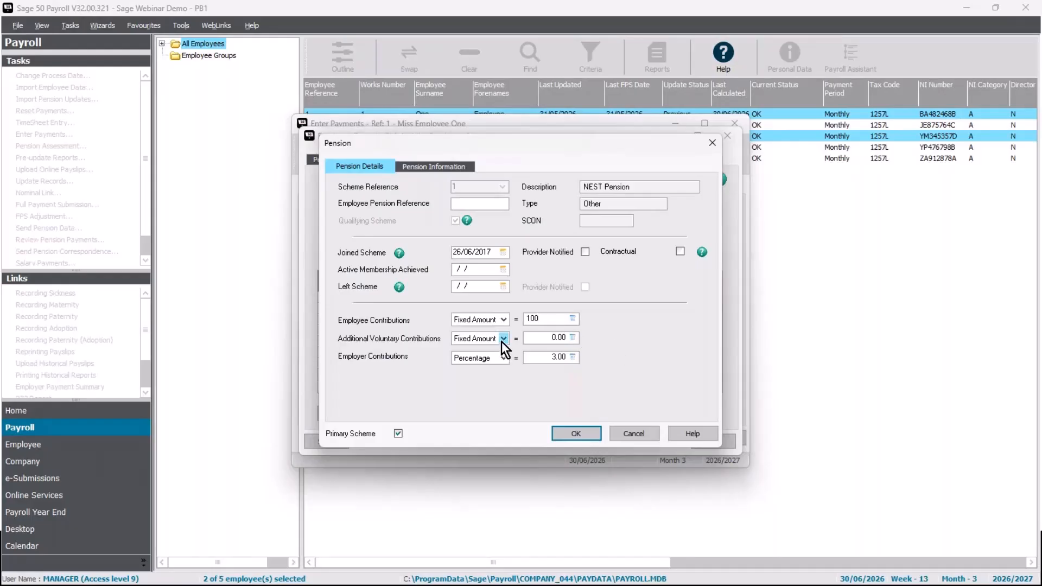
Set the scheme's additional voluntary contributions to a fixed amount of 20 and accept the pension details
left_click_drag(565, 342, 449, 343)
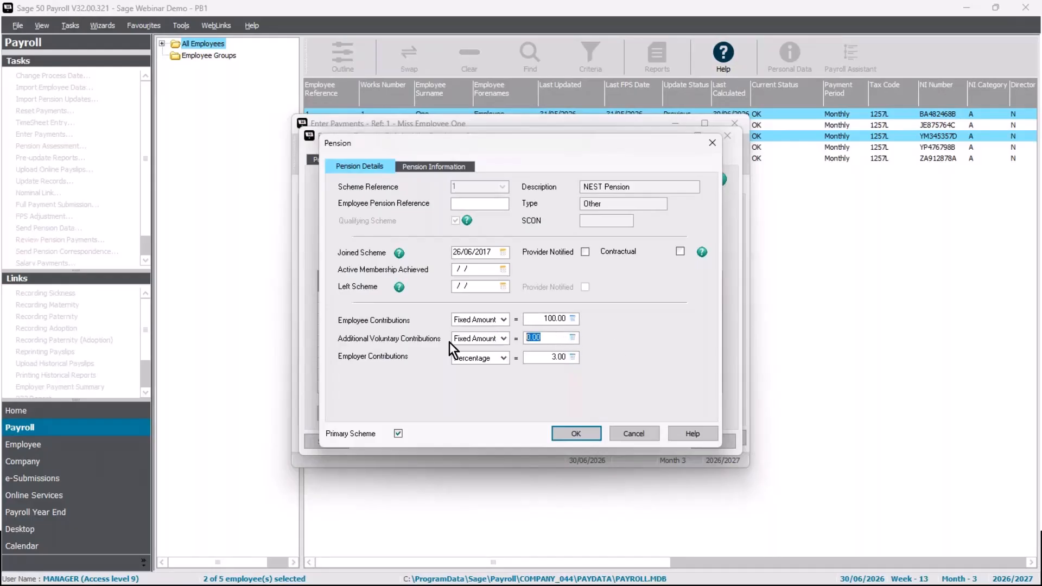
type("20")
left_click(587, 437)
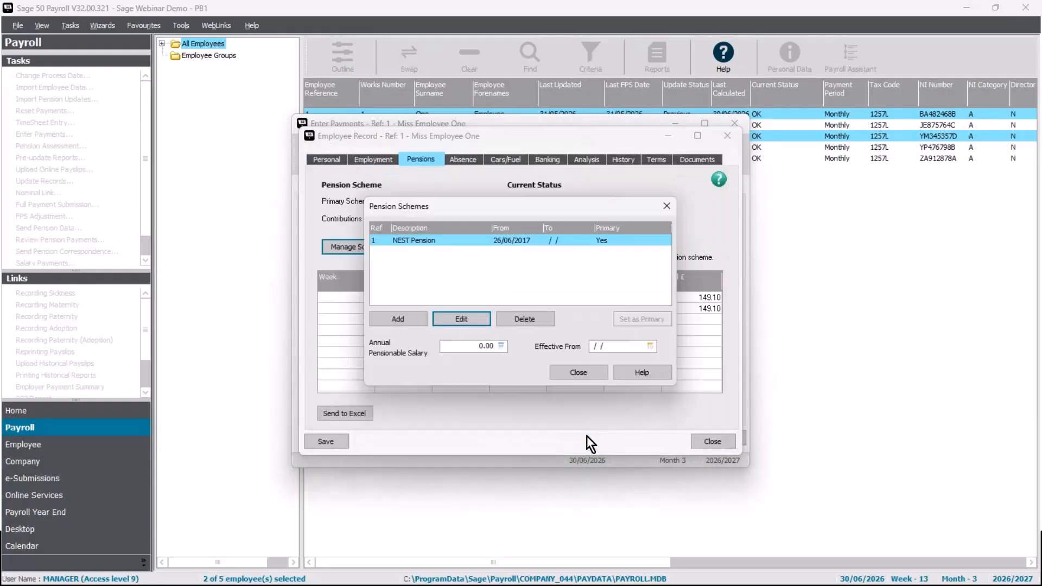
Save the first employee's record, return to the payment summary to review the pension contributions, and close Enter Payments
left_click(594, 372)
left_click(333, 440)
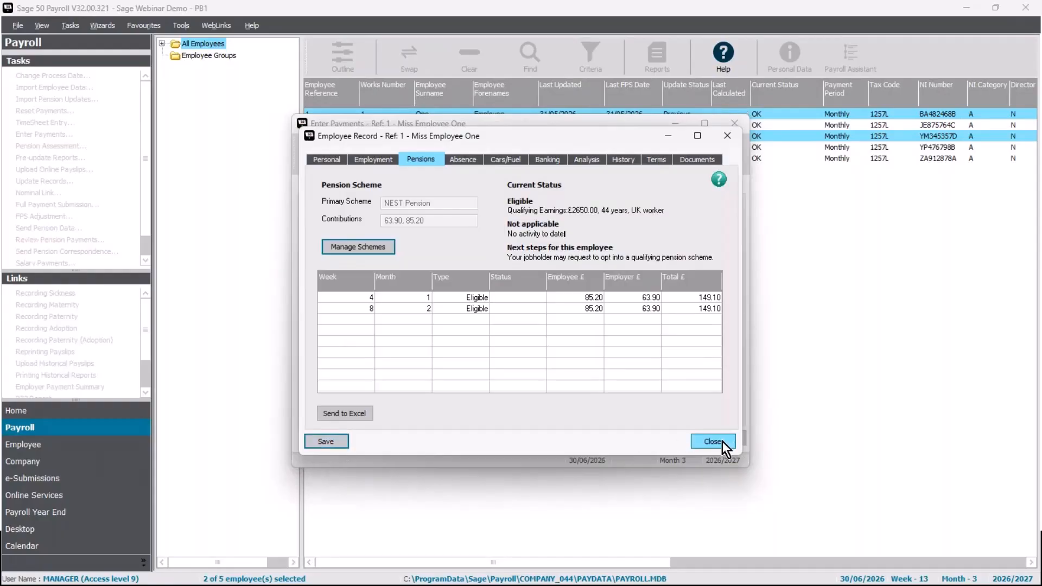
left_click(722, 441)
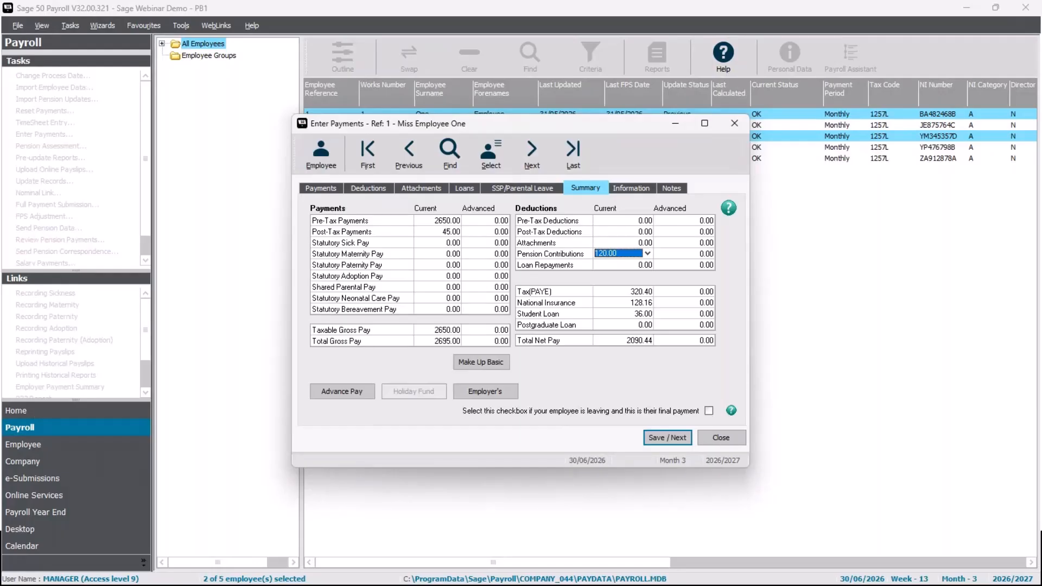
left_click(738, 438)
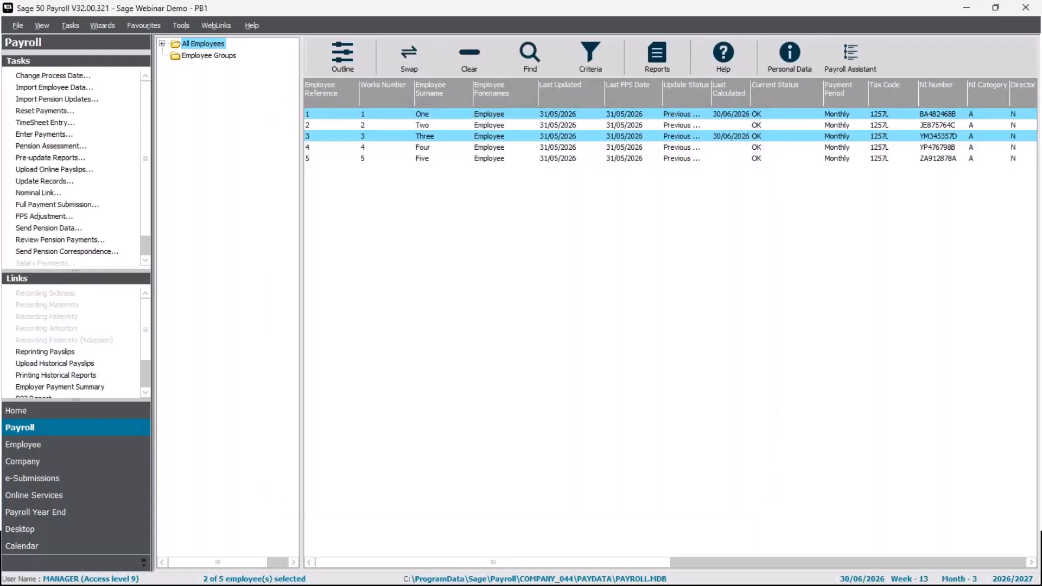